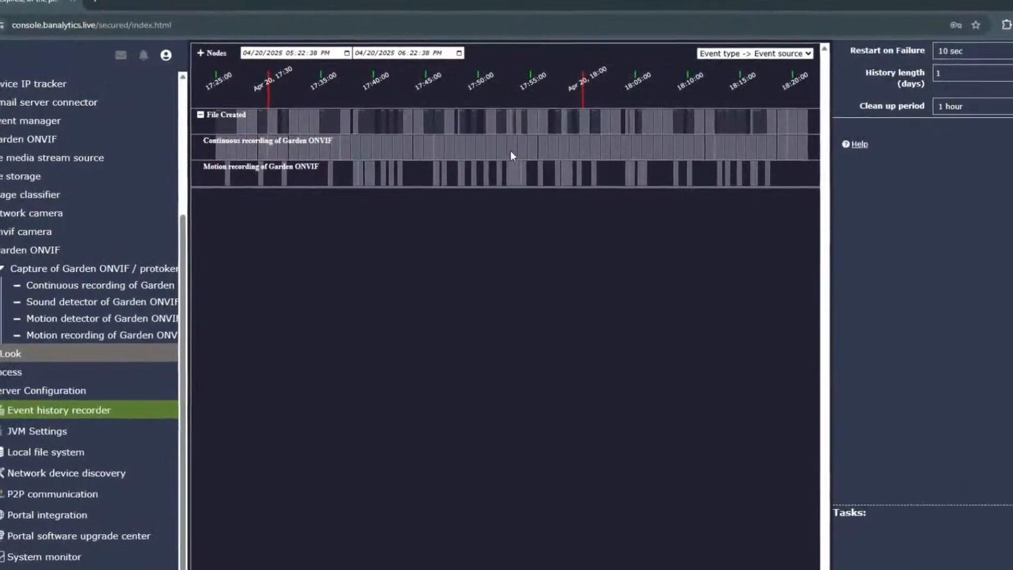
pyautogui.click(544, 180)
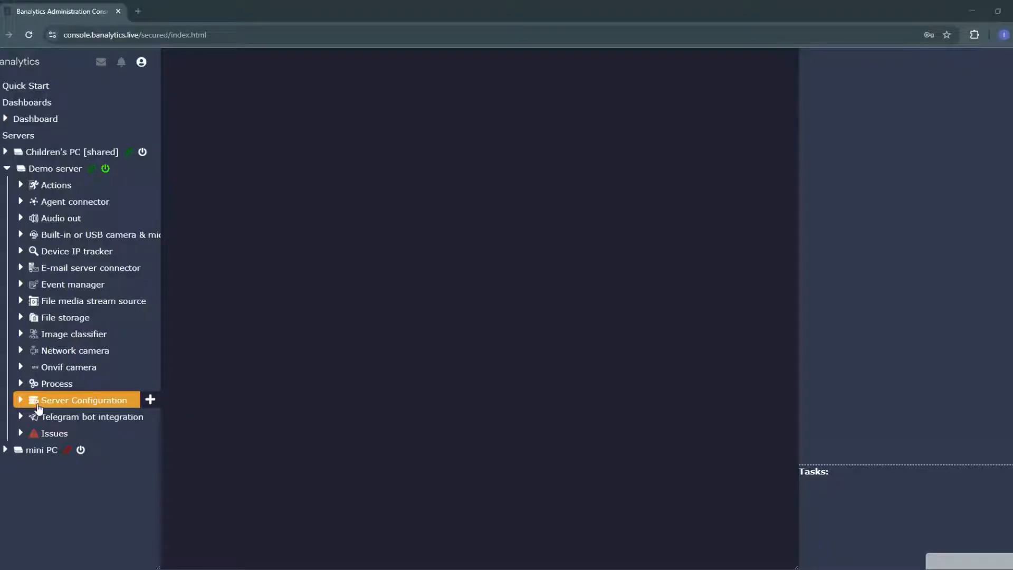
# Step: Open Network device discovery in the Demo server's Server Configuration and start a device search
pyautogui.click(22, 399)
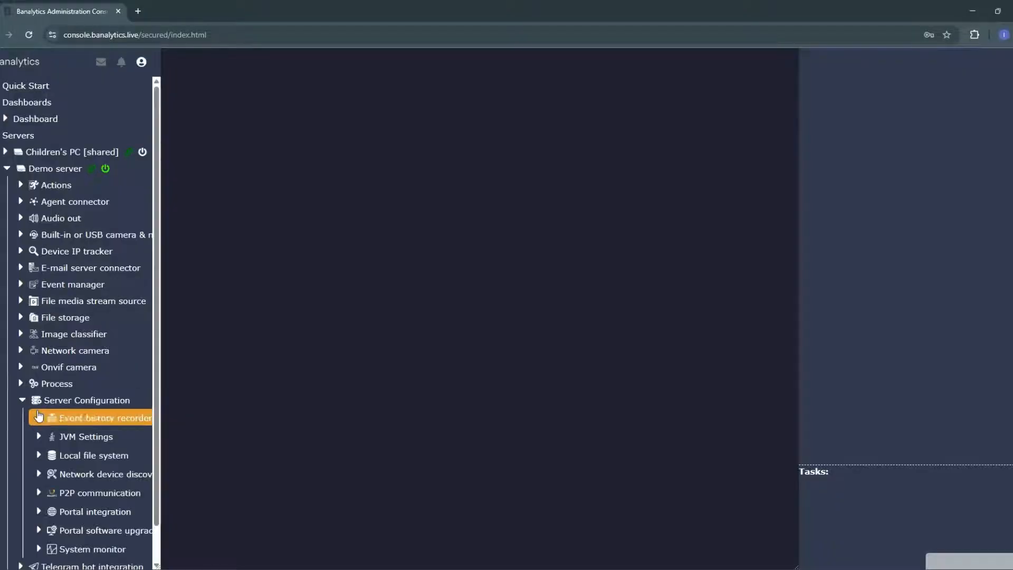
pyautogui.scroll(-1, 79, 417)
pyautogui.click(74, 440)
pyautogui.click(591, 74)
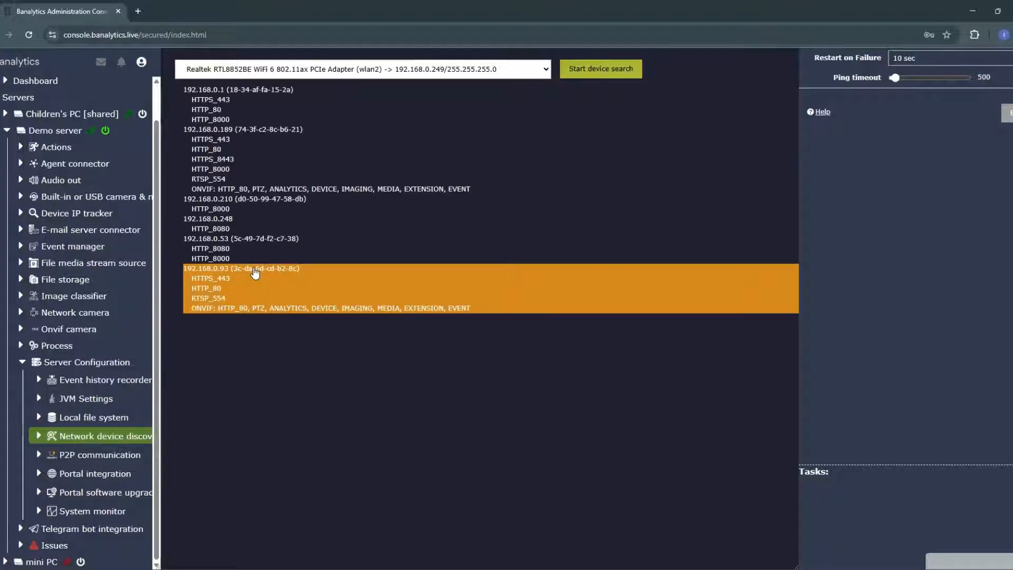
# Step: Add the discovered ONVIF device at 192.168.0.93 as "ONVIF camera" with user name admin and the camera's password, and save it
pyautogui.click(239, 312)
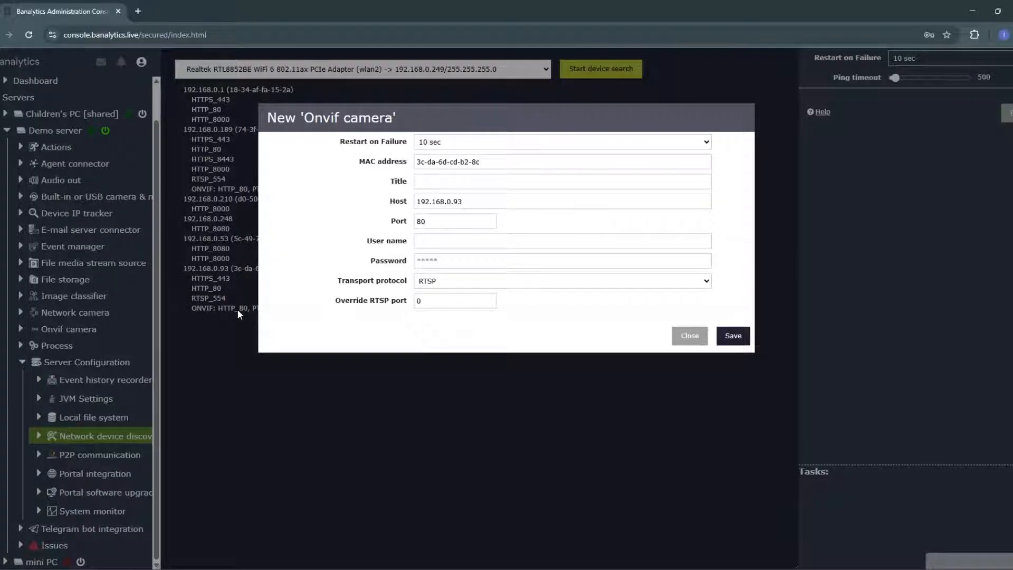
pyautogui.click(467, 185)
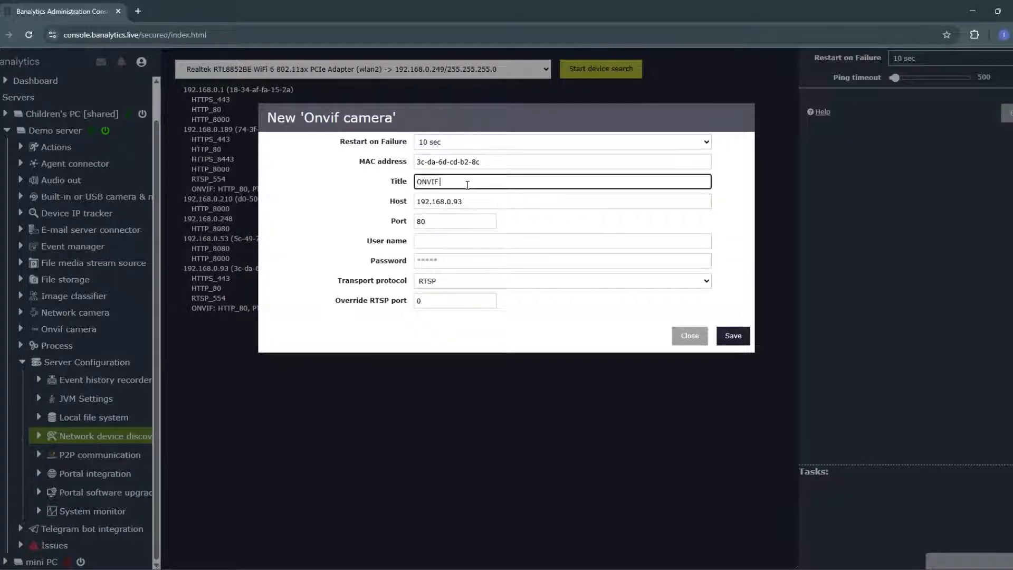
pyautogui.click(450, 239)
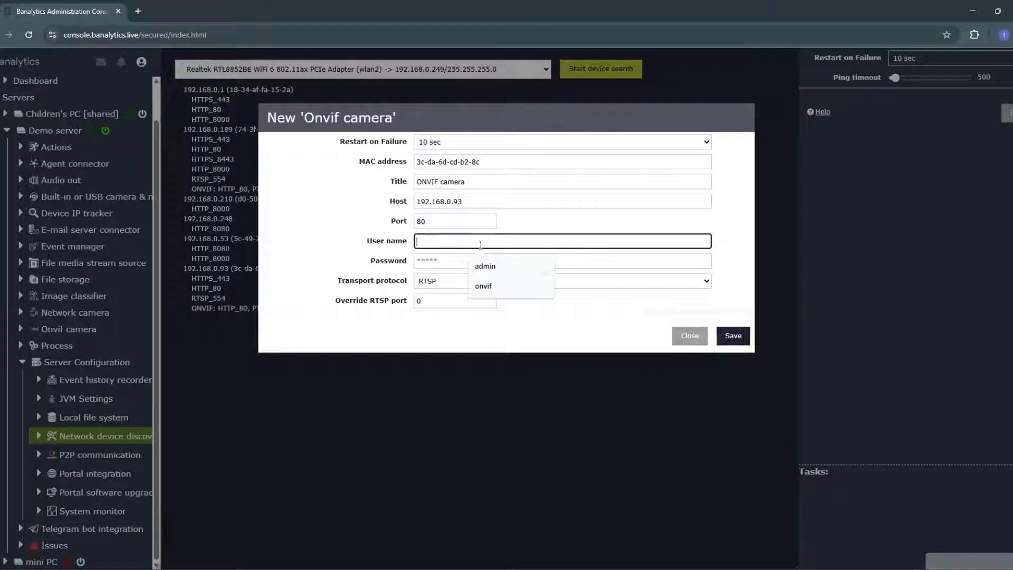
pyautogui.click(481, 266)
pyautogui.click(455, 267)
pyautogui.write('••••')
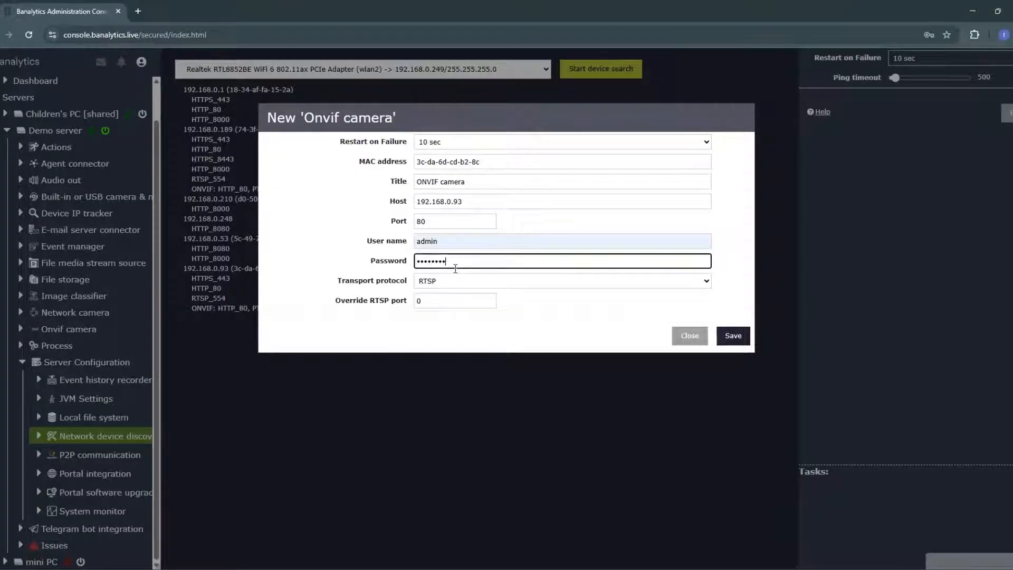
pyautogui.click(733, 336)
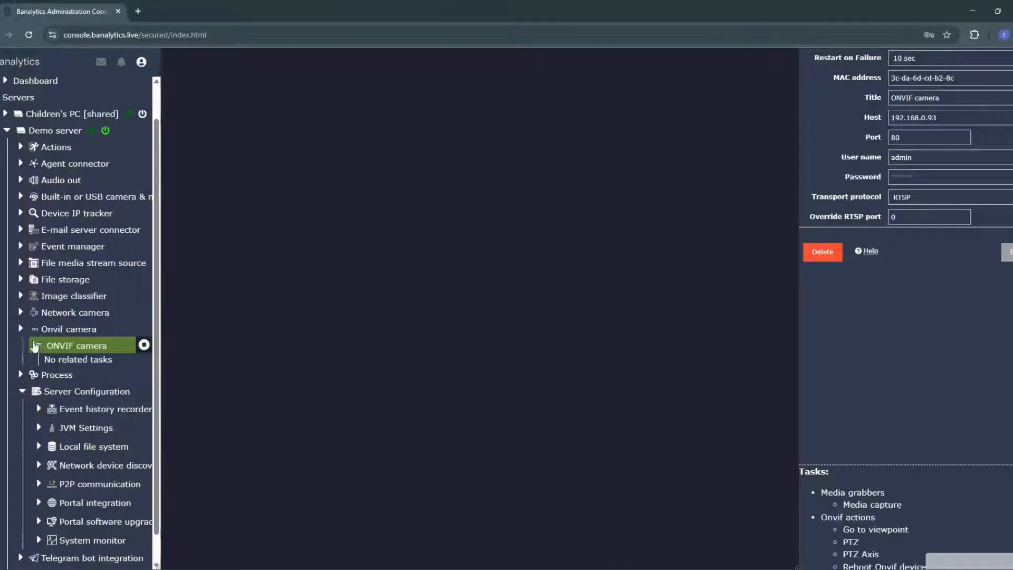
# Step: Create a Media capture task for the ONVIF camera with media profile 1920x1080 H264 and audio enabled
pyautogui.click(874, 508)
pyautogui.click(475, 162)
pyautogui.click(478, 184)
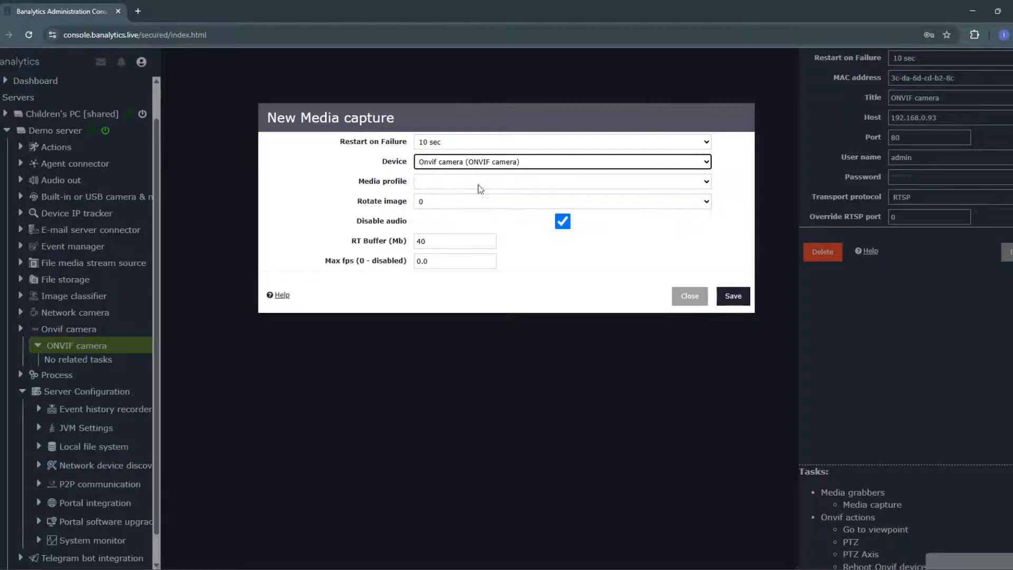
pyautogui.click(467, 181)
pyautogui.click(473, 199)
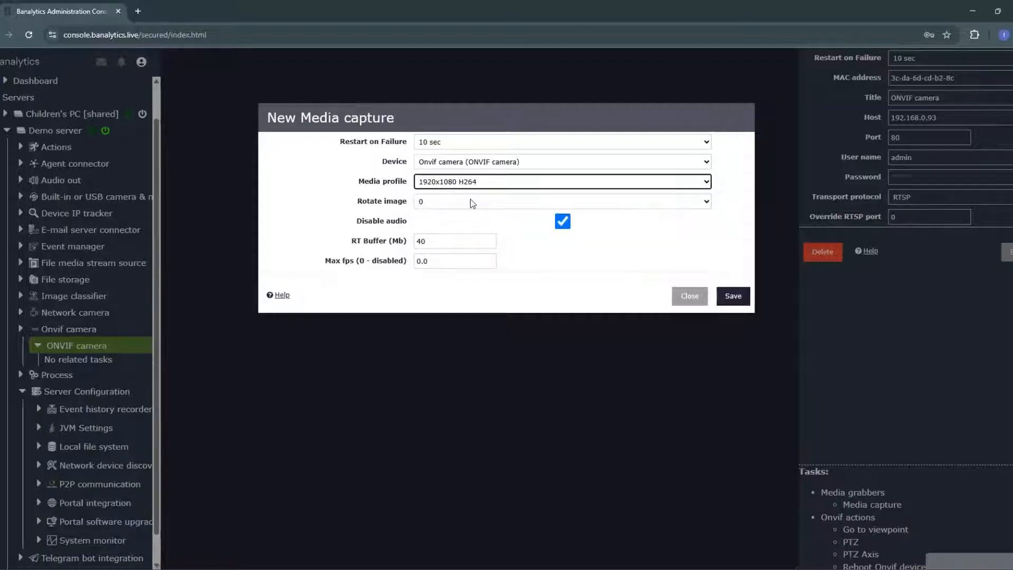
pyautogui.click(562, 221)
pyautogui.click(735, 296)
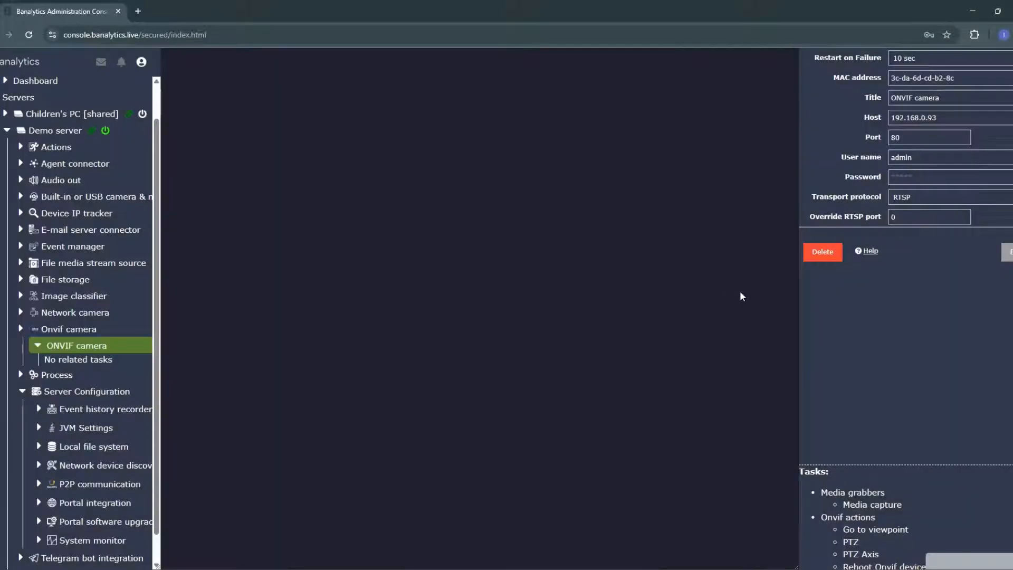
# Step: Start the ONVIF camera's capture task and confirm
pyautogui.click(129, 362)
pyautogui.click(142, 362)
pyautogui.click(730, 210)
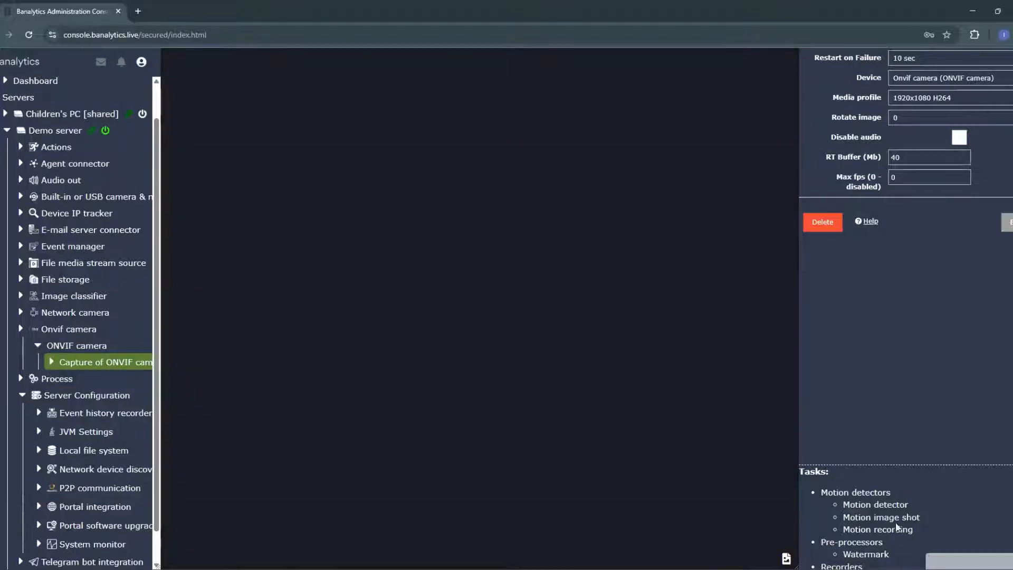
# Step: Add a Motion detector to the ONVIF camera capture with blur size 19x19 and dilate size 19x19
pyautogui.click(890, 504)
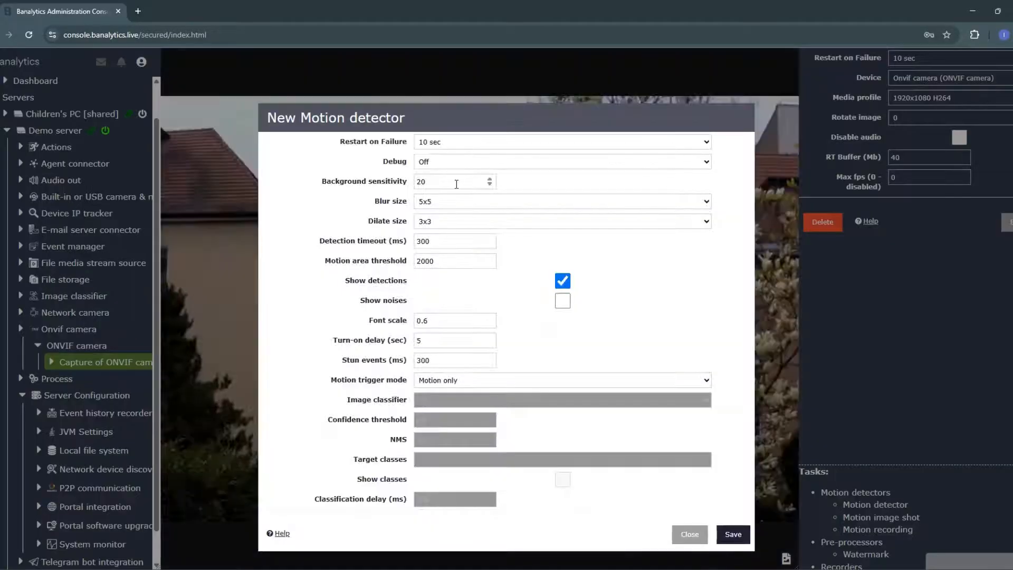
pyautogui.click(457, 201)
pyautogui.click(477, 323)
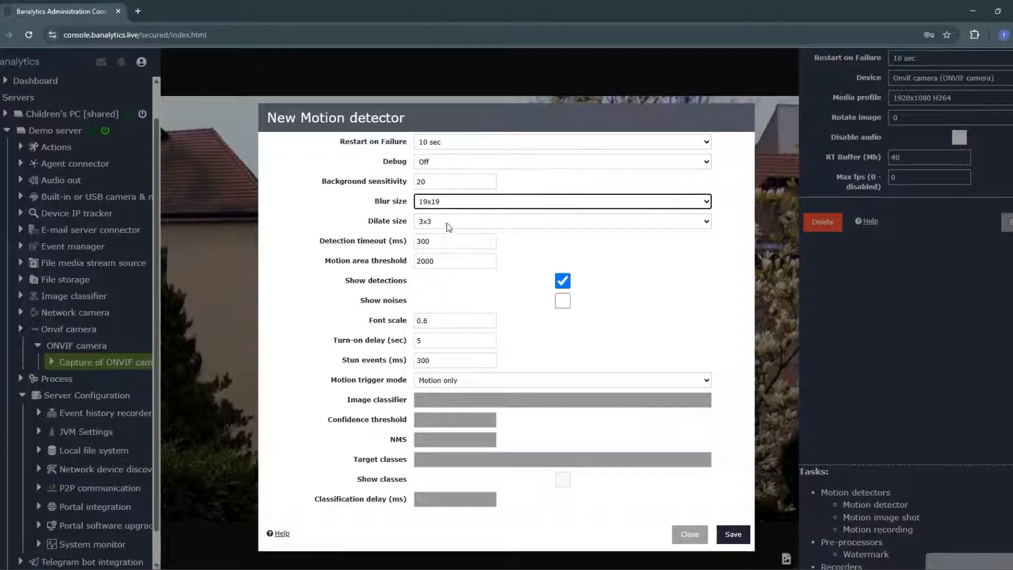
pyautogui.click(448, 221)
pyautogui.click(448, 341)
pyautogui.click(453, 264)
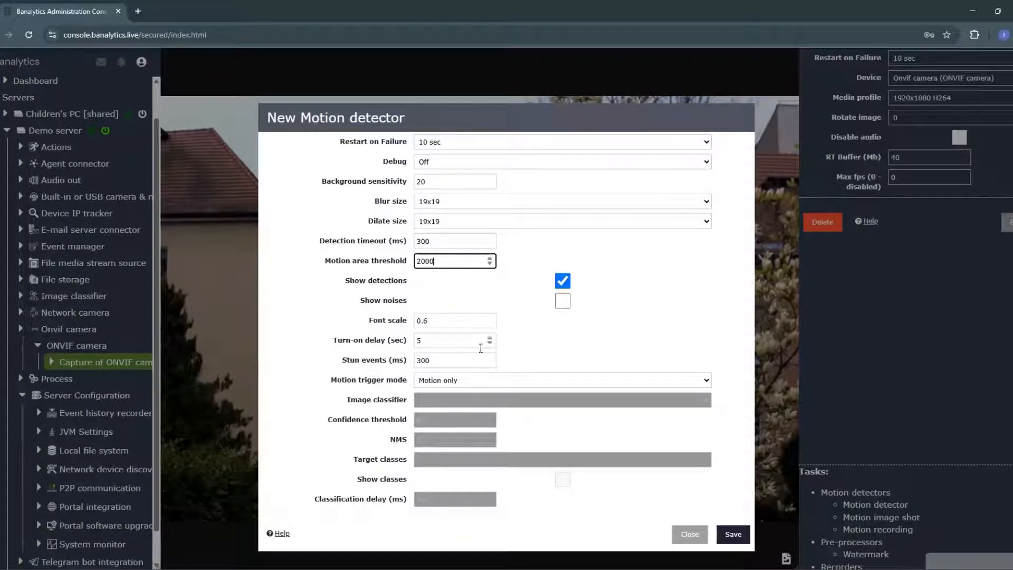
pyautogui.click(733, 534)
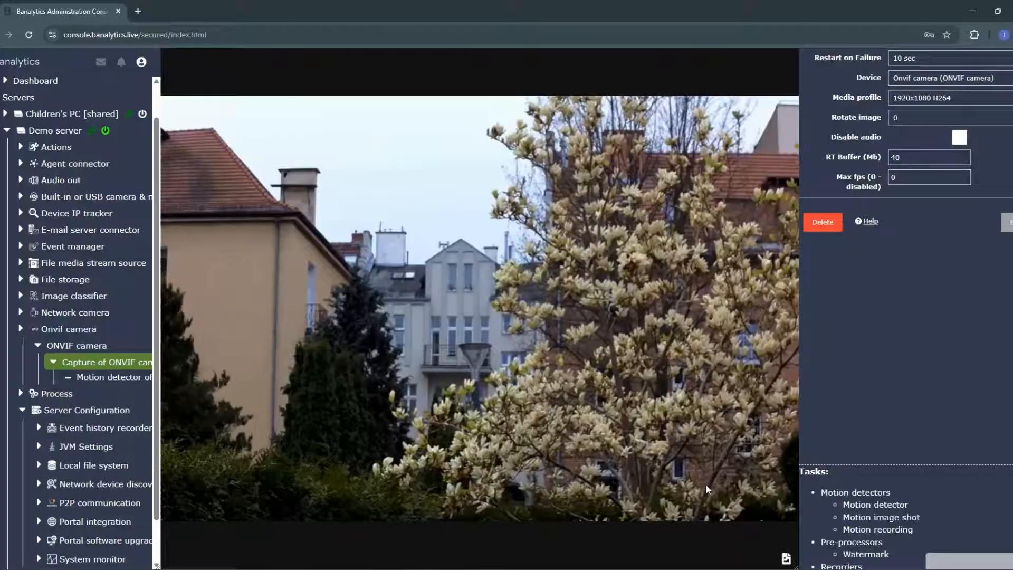
# Step: Add a Motion recording task to the capture with File storage (UC motion recording) as target storage
pyautogui.click(885, 530)
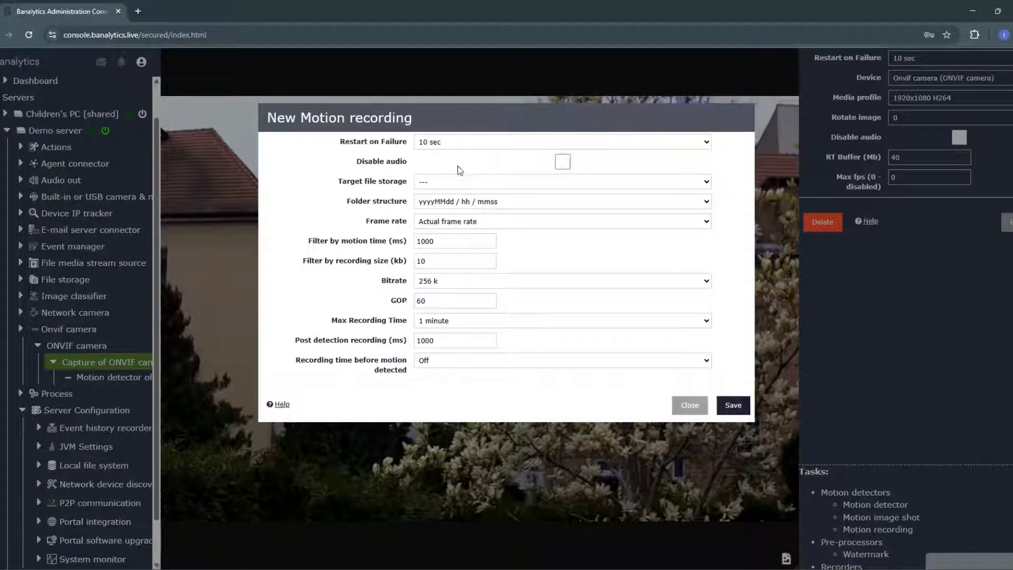
pyautogui.click(459, 181)
pyautogui.click(546, 236)
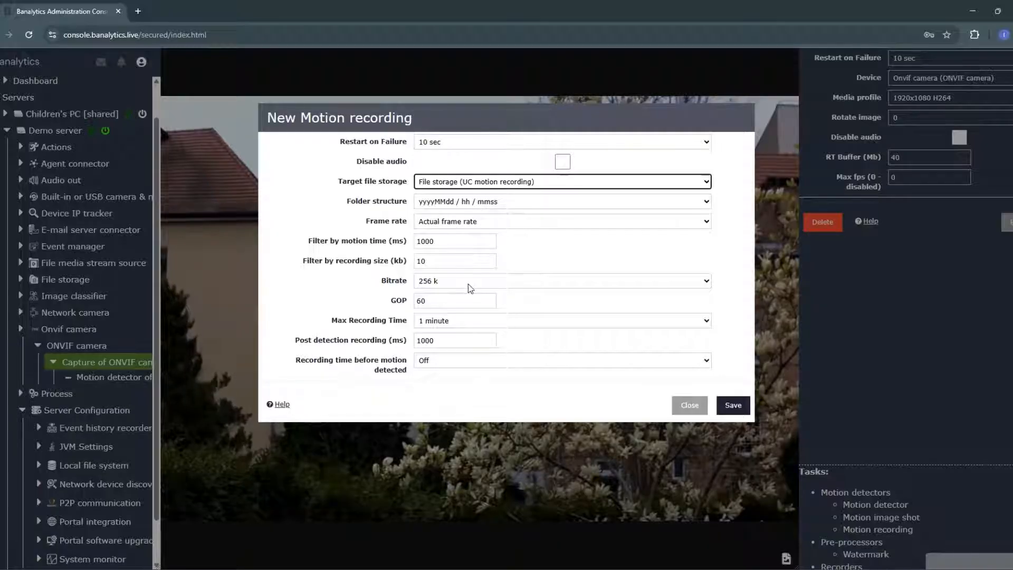
pyautogui.click(733, 405)
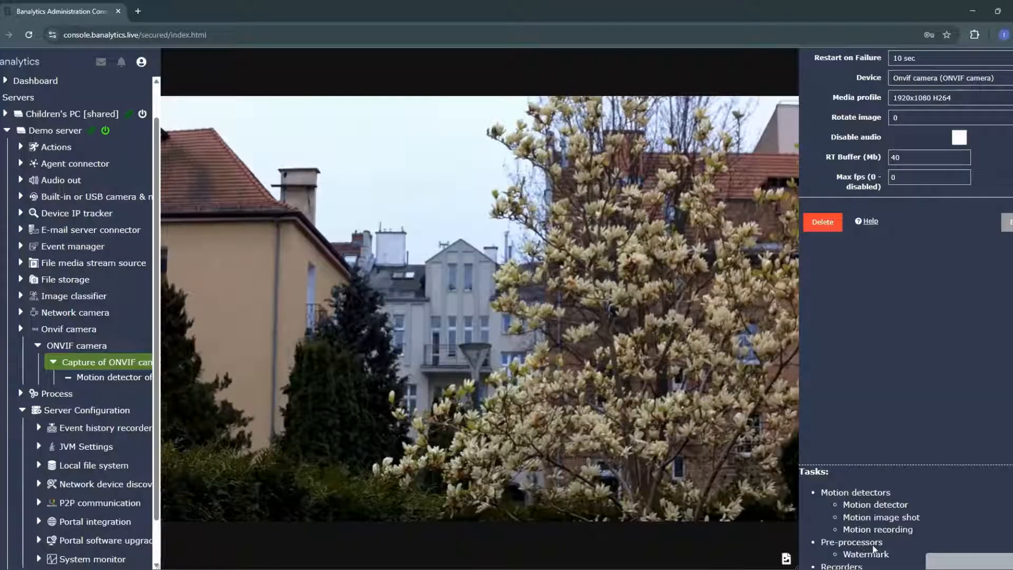
# Step: Add a Continuous recording task that saves to File storage (UC continuous recording), and open the new task
pyautogui.scroll(-2, 888, 526)
pyautogui.click(901, 537)
pyautogui.click(448, 161)
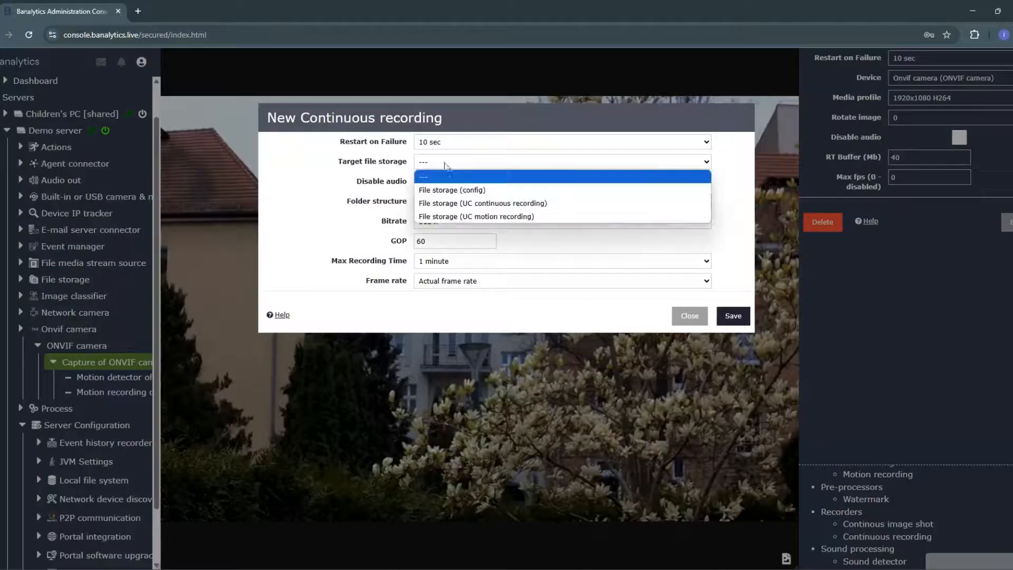
pyautogui.click(467, 201)
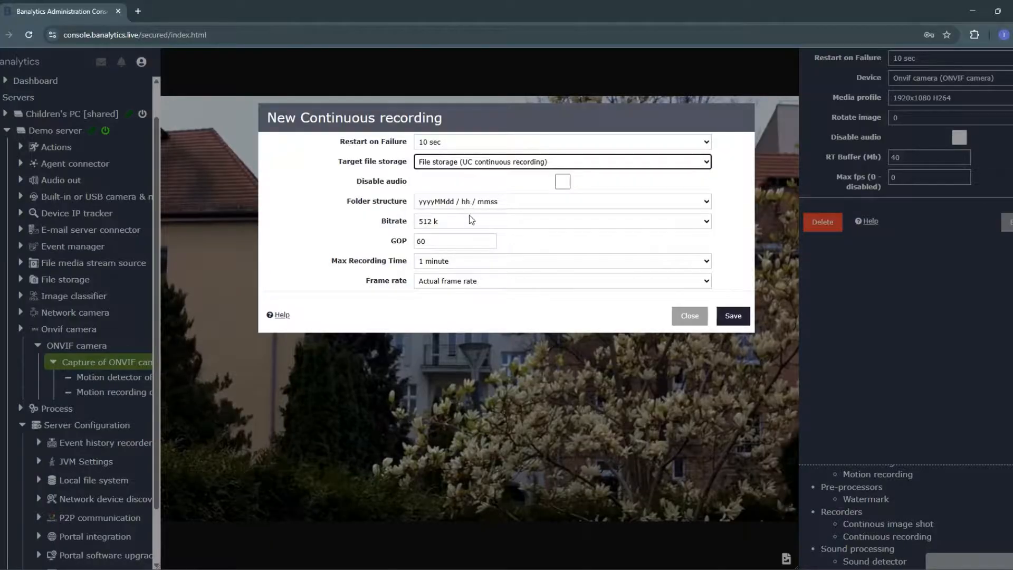
pyautogui.click(733, 315)
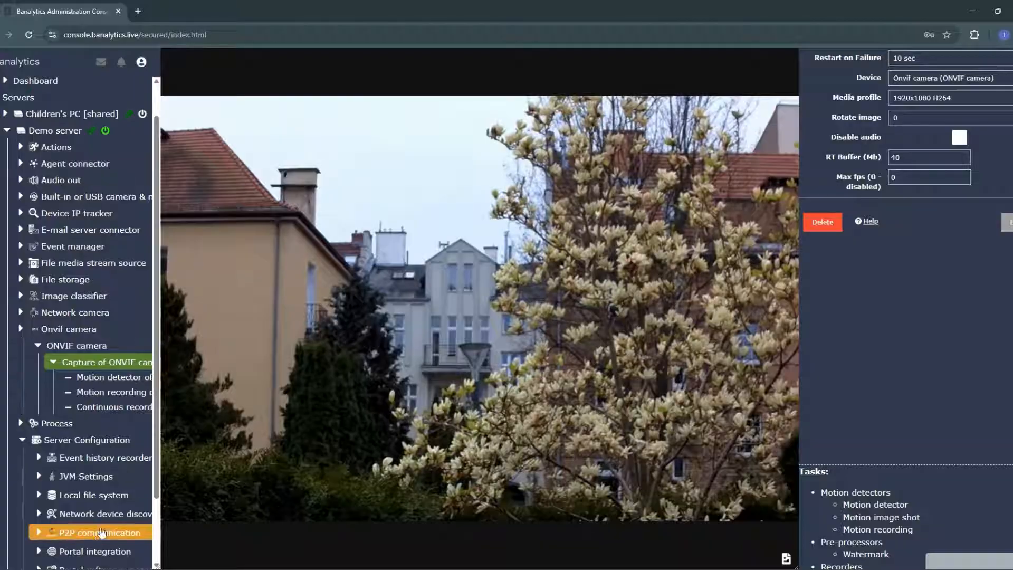
pyautogui.click(129, 411)
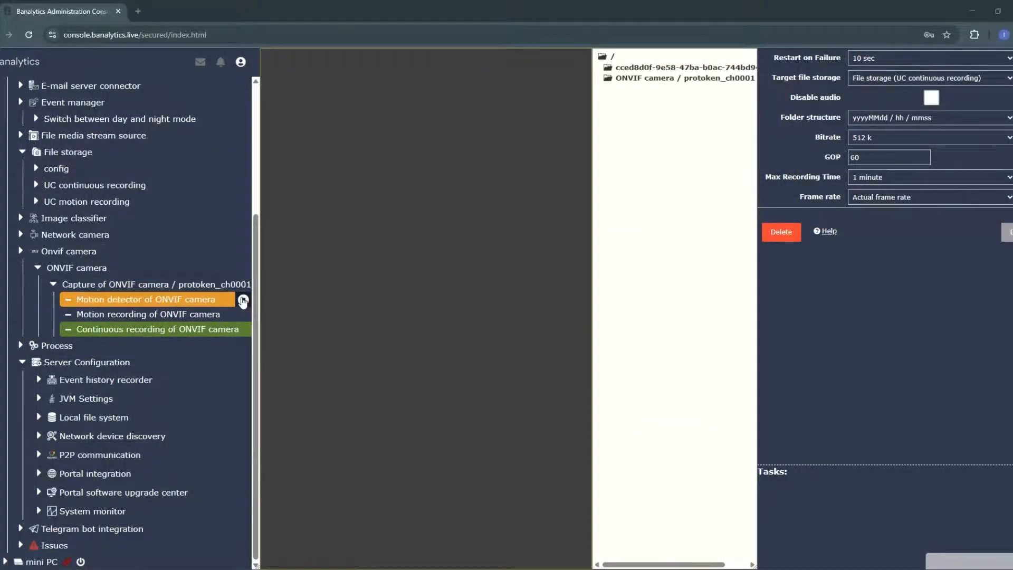
# Step: Stop the Motion detector and Motion recording tasks of the ONVIF camera
pyautogui.click(243, 299)
pyautogui.click(720, 206)
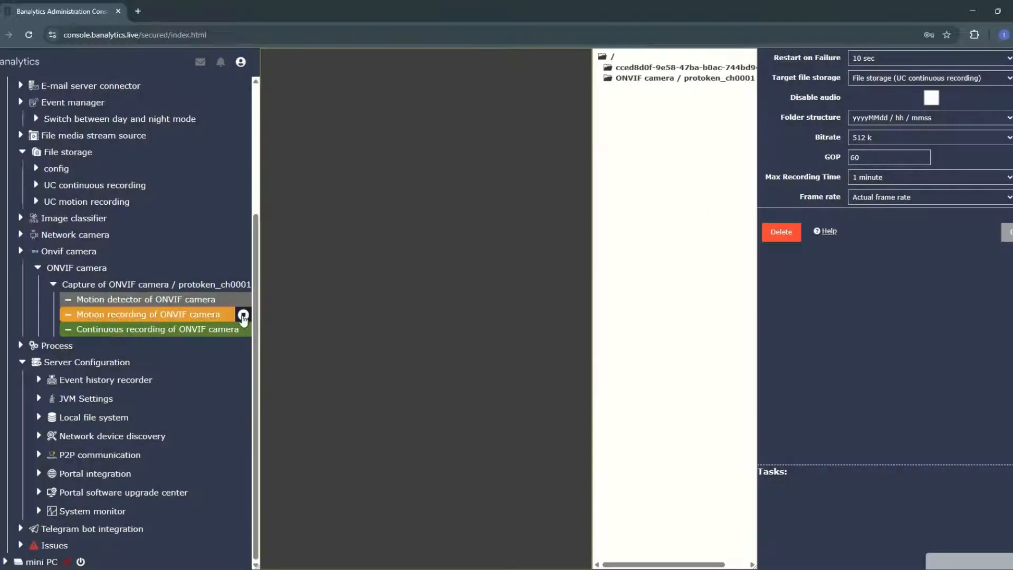
pyautogui.click(244, 314)
pyautogui.click(727, 213)
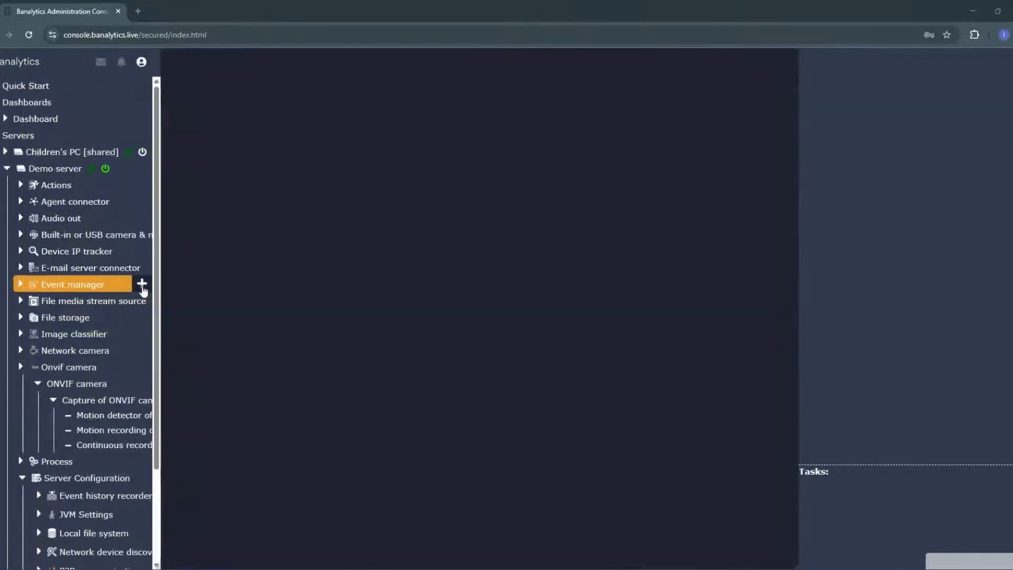
# Step: Create an event manager titled "Switch between day and night mode"
pyautogui.click(144, 284)
pyautogui.click(470, 164)
pyautogui.write('Switch')
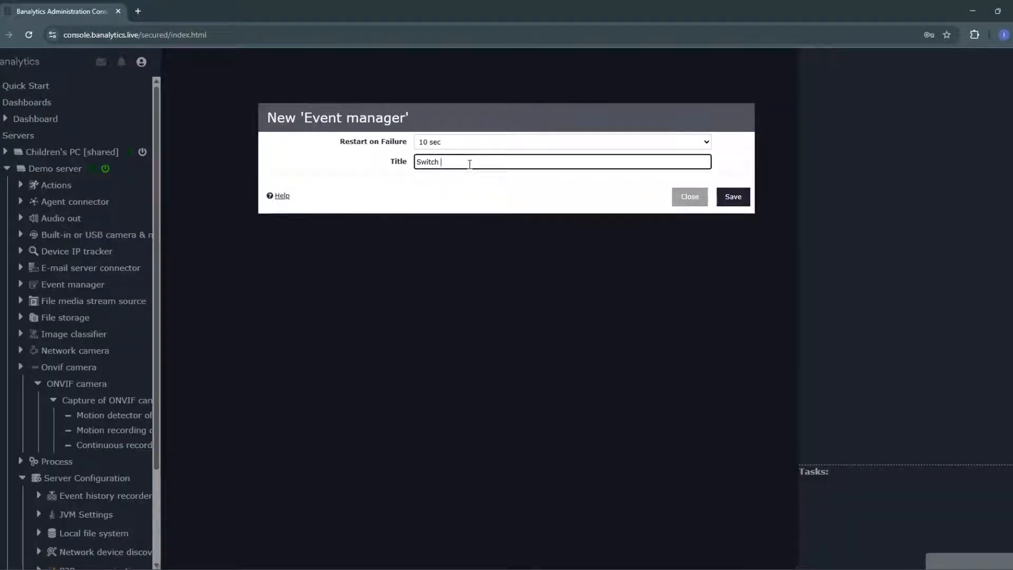
pyautogui.write(' between day and night mode')
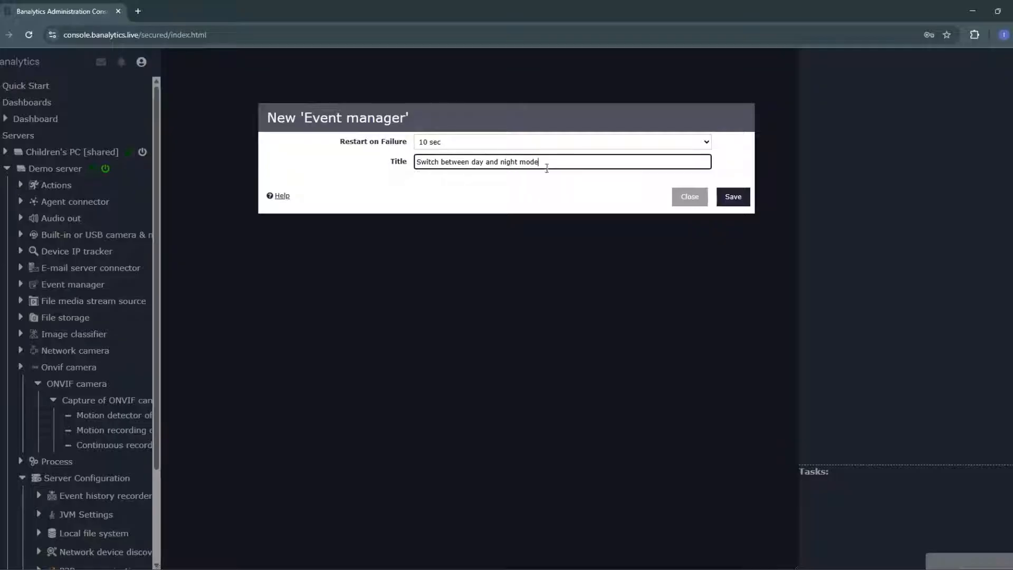
pyautogui.click(733, 197)
# Step: Create two rules named "Day mode" and "Night mode" in the new event manager
pyautogui.click(89, 300)
pyautogui.click(186, 60)
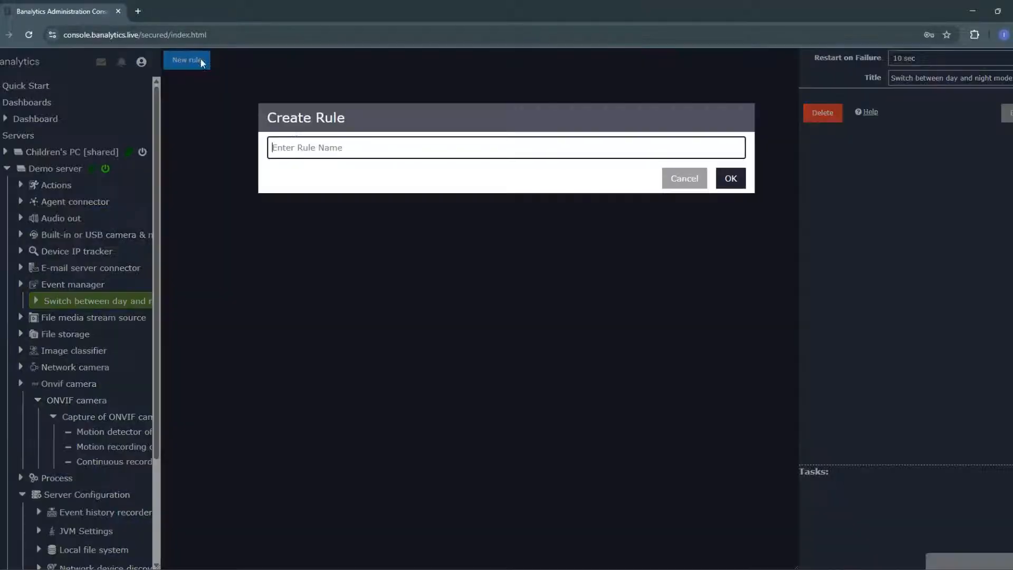
pyautogui.write('Day mode')
pyautogui.press('Return')
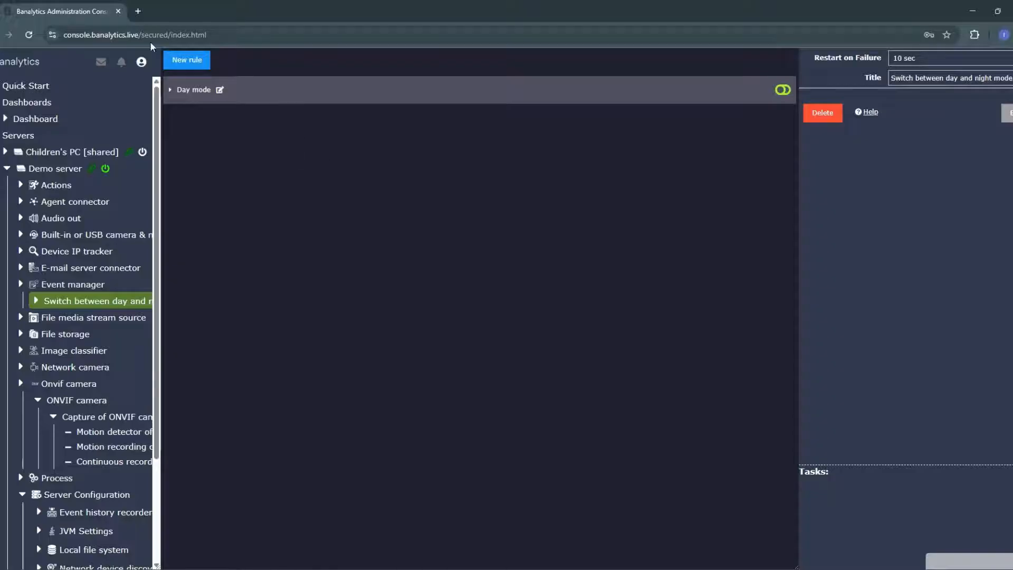
pyautogui.click(186, 60)
pyautogui.write('Night mode')
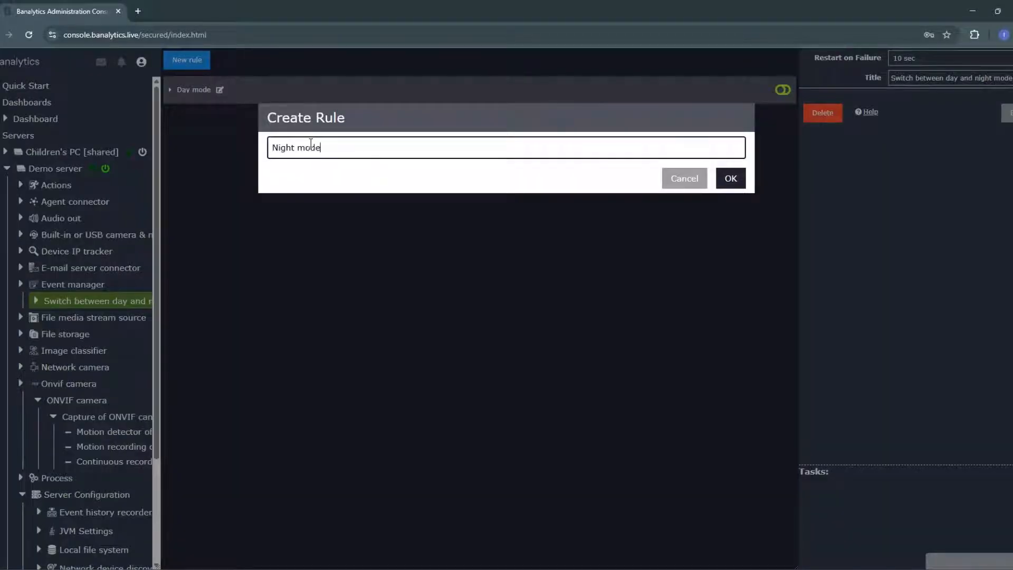
pyautogui.press('Return')
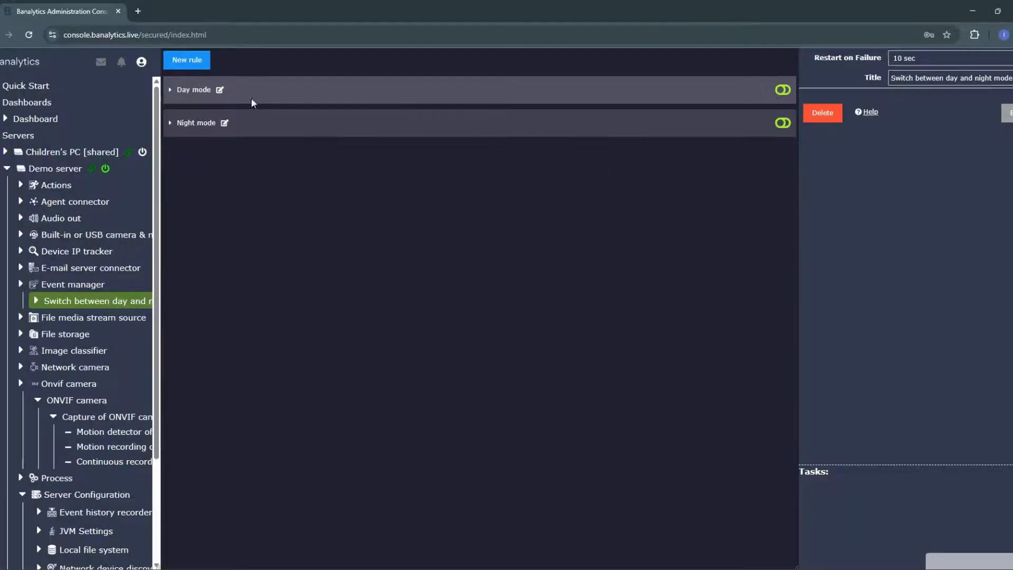
# Step: Turn off the Continuous option in the Day mode rule's calendar and mark the first 9 o'clock slot for every day
pyautogui.click(201, 91)
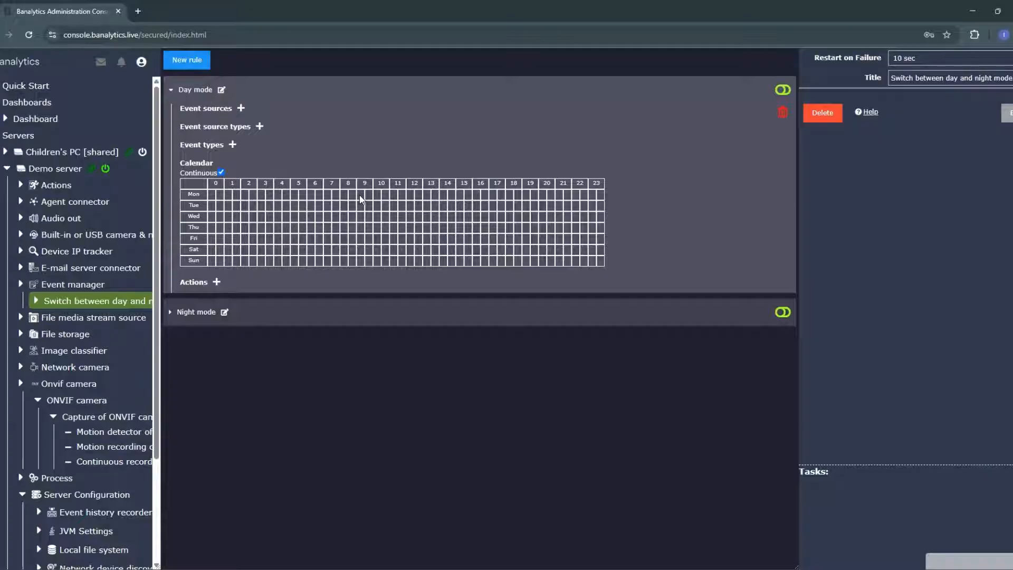
pyautogui.click(221, 172)
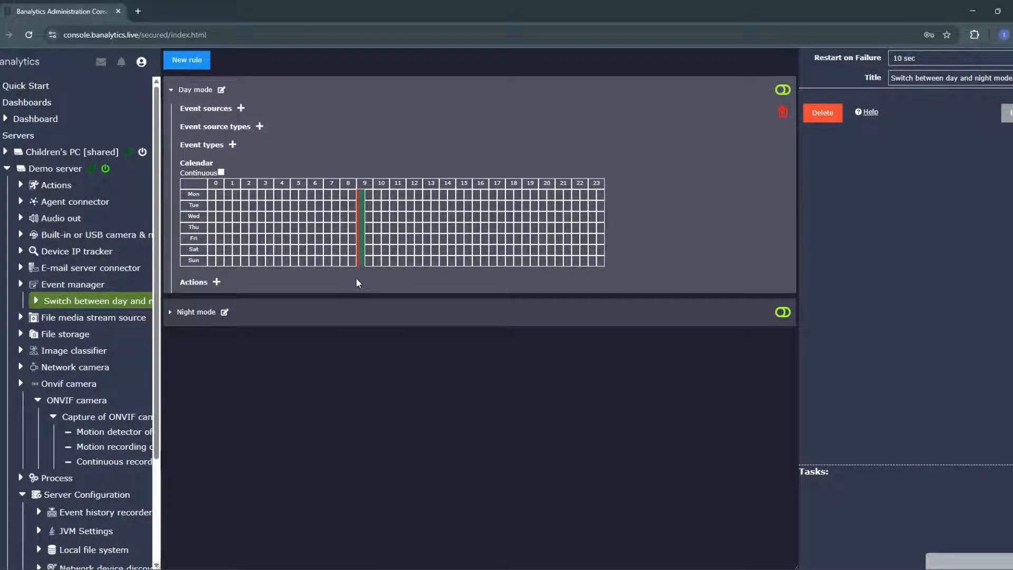
# Step: Add an Action on Task to the Day mode rule that stops the ONVIF camera's Motion detector
pyautogui.click(217, 282)
pyautogui.click(217, 282)
pyautogui.click(217, 282)
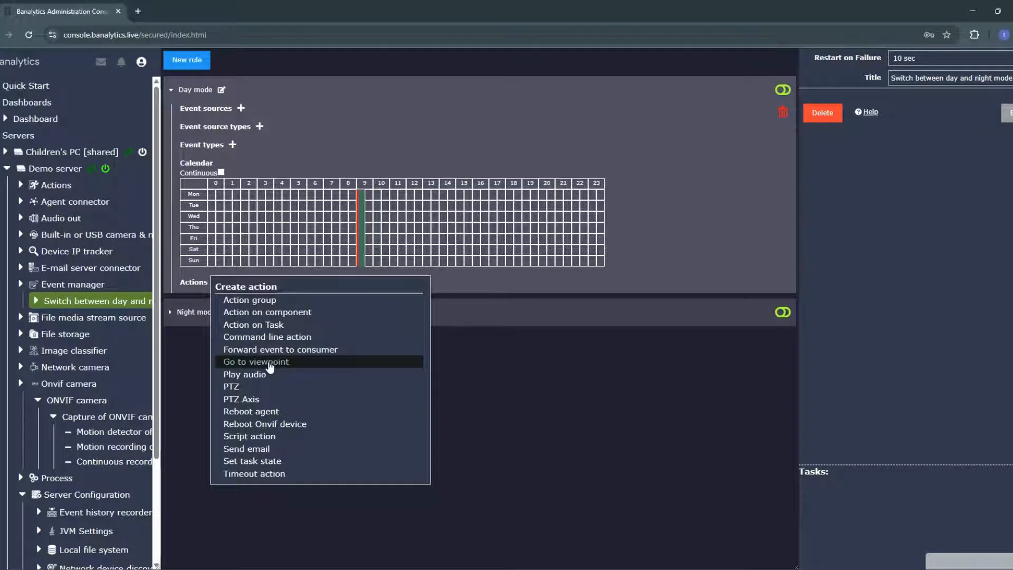
pyautogui.click(269, 325)
pyautogui.click(432, 162)
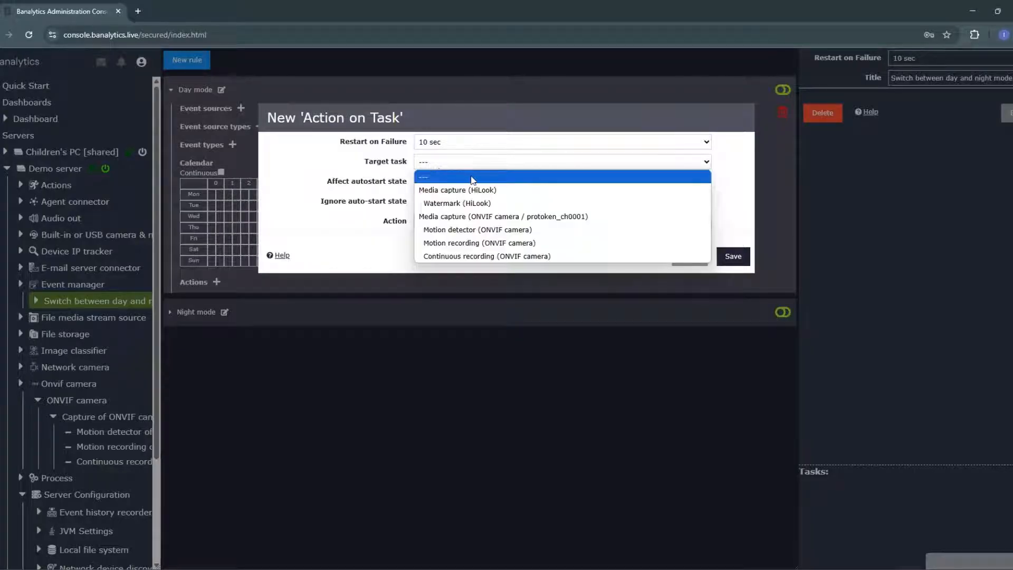
pyautogui.click(478, 229)
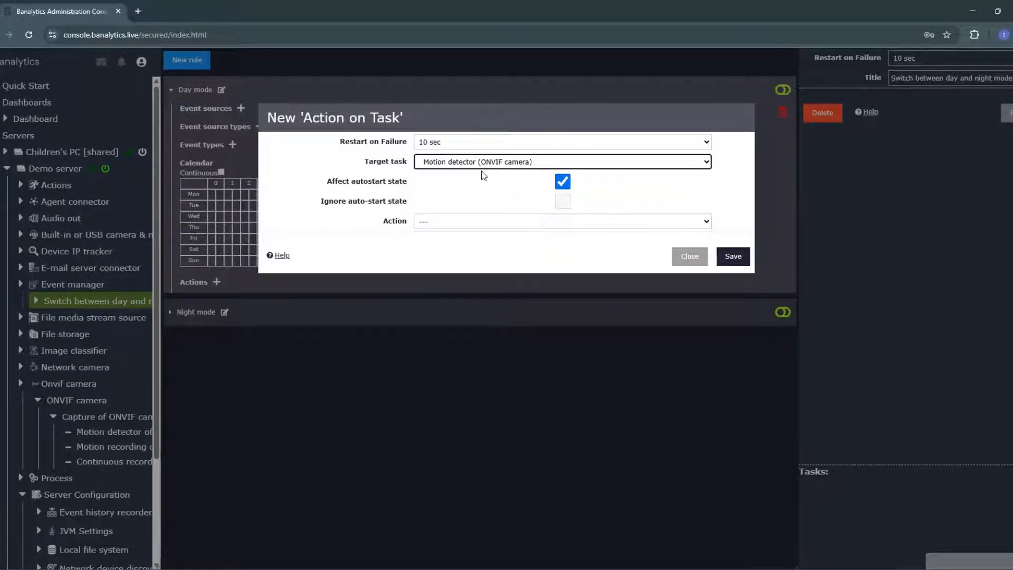
pyautogui.click(477, 221)
pyautogui.click(480, 263)
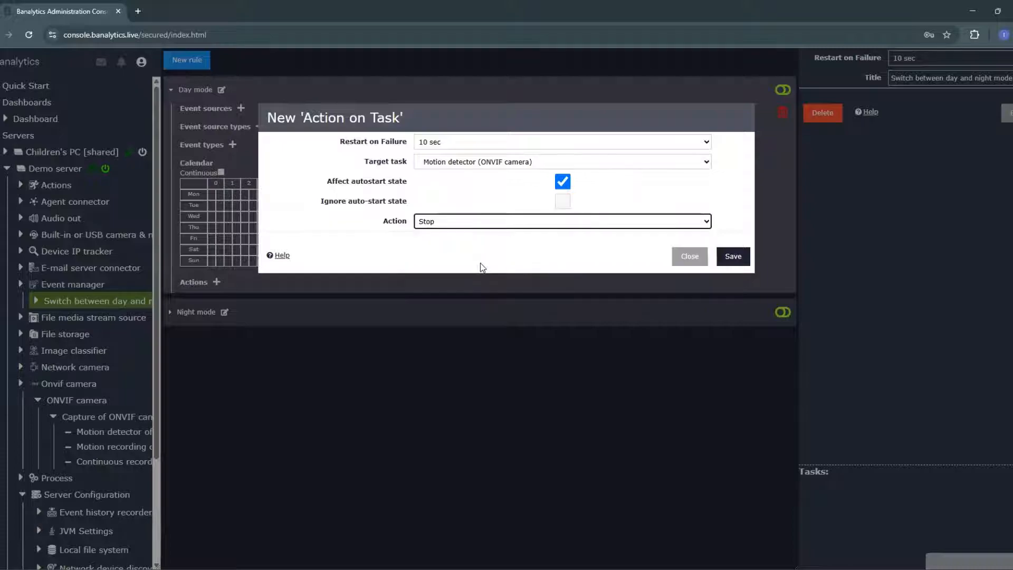
pyautogui.click(733, 256)
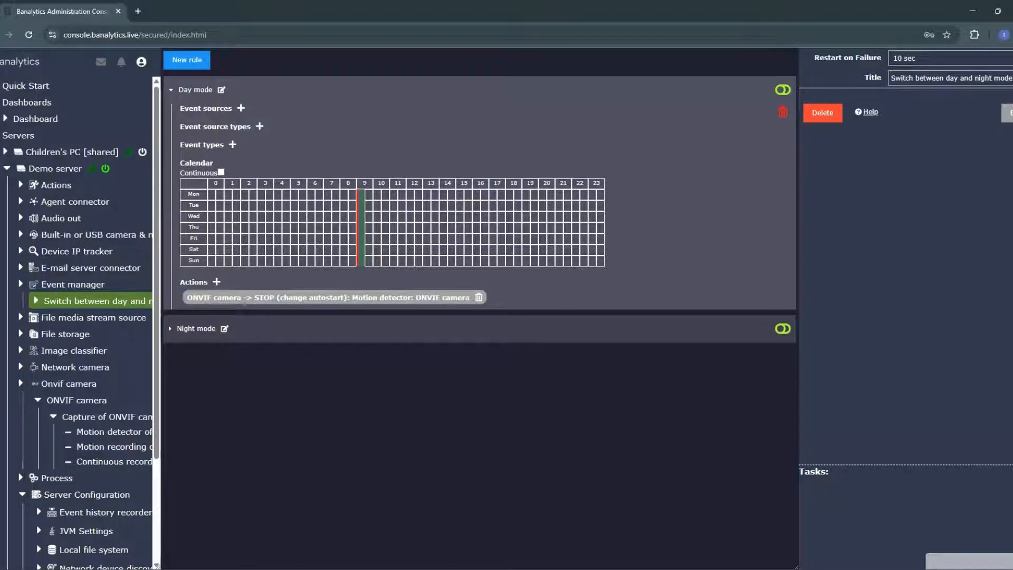
# Step: Add an Action on Task to the Day mode rule that stops the ONVIF camera's Motion recording
pyautogui.click(216, 282)
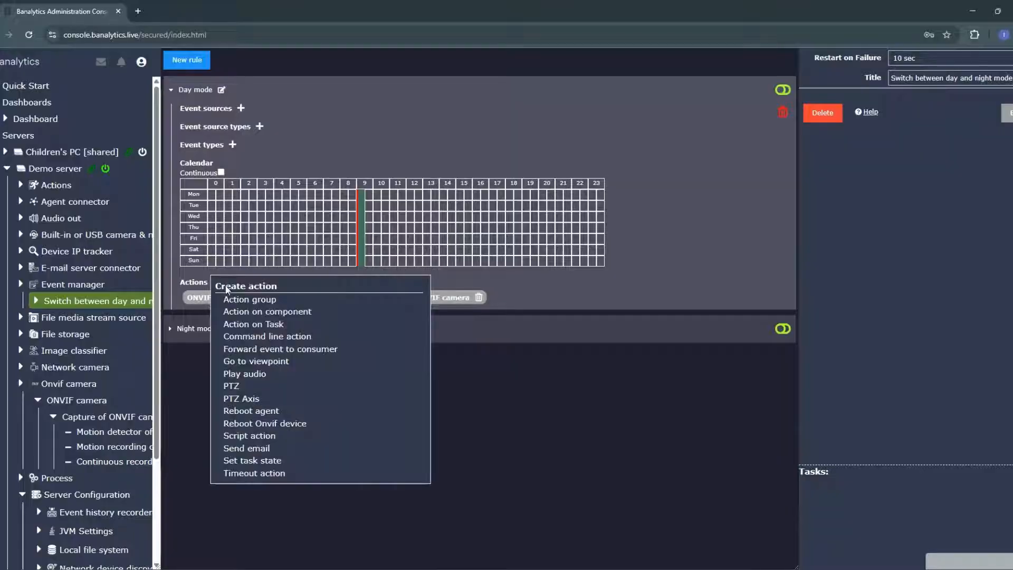
pyautogui.click(244, 319)
pyautogui.click(436, 165)
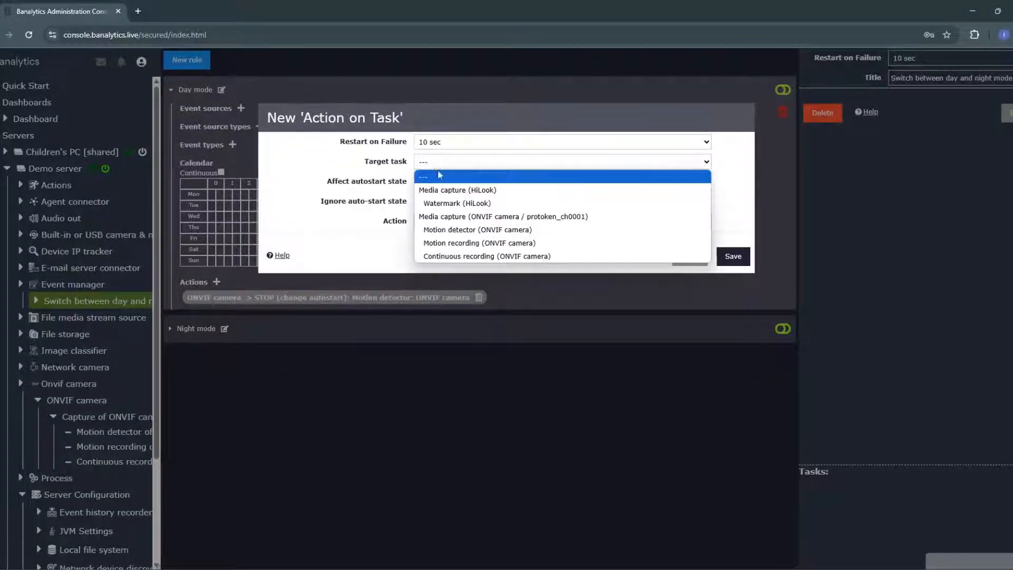
pyautogui.click(475, 242)
pyautogui.click(493, 221)
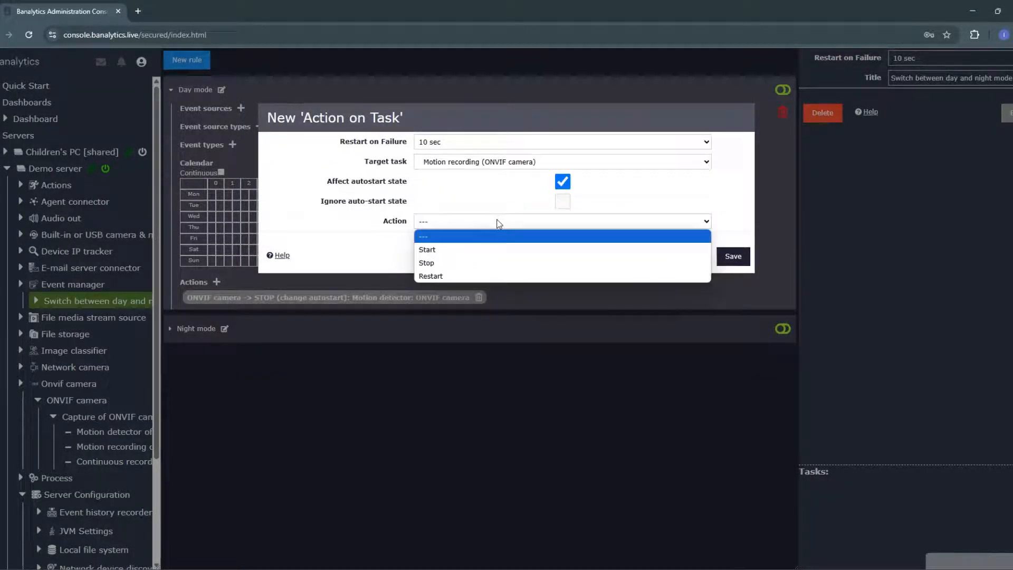
pyautogui.click(490, 263)
pyautogui.click(742, 258)
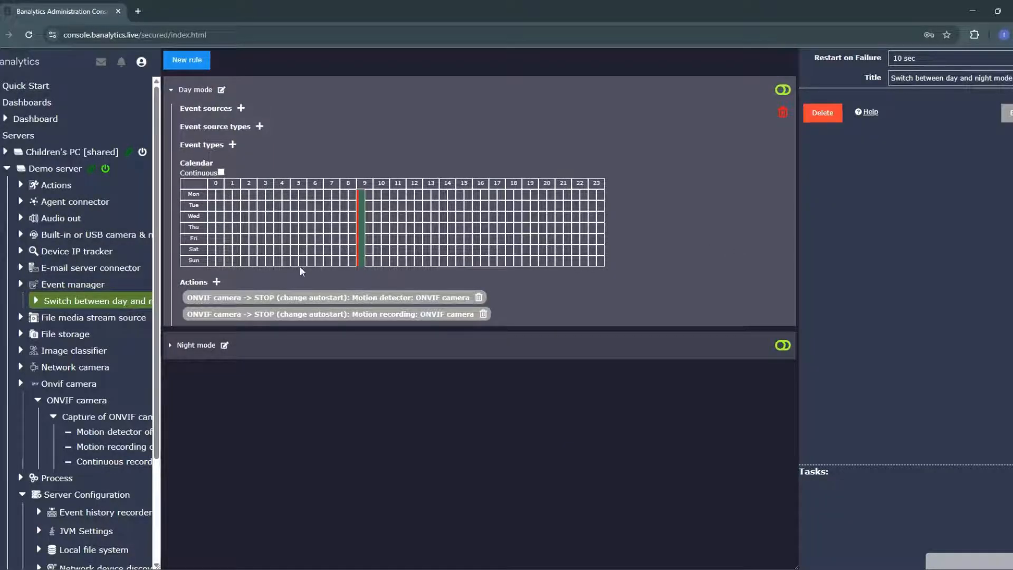
# Step: Add an Action on Task to the Day mode rule that starts the ONVIF camera's Continuous recording
pyautogui.click(217, 282)
pyautogui.click(280, 320)
pyautogui.click(442, 161)
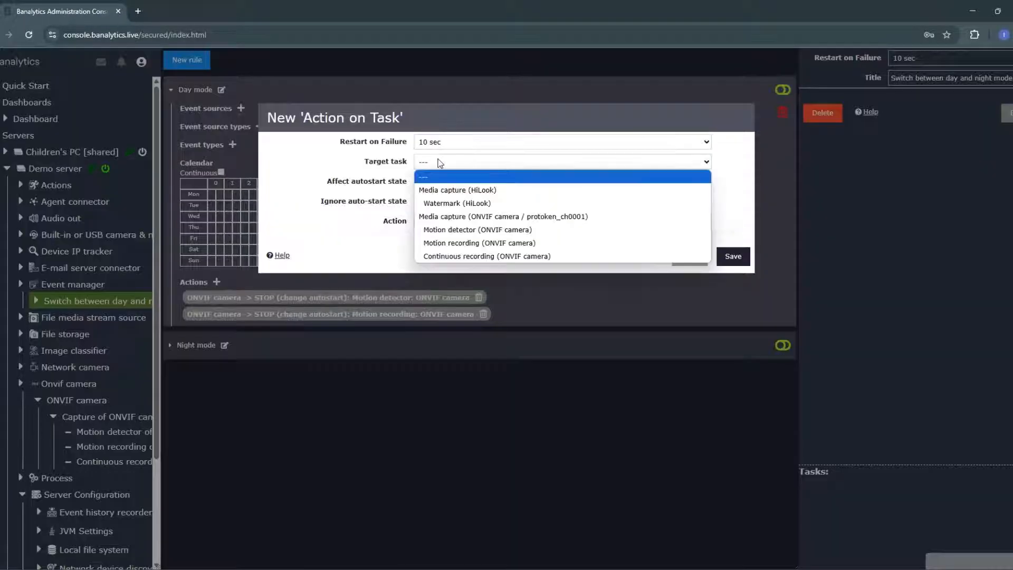
pyautogui.click(469, 257)
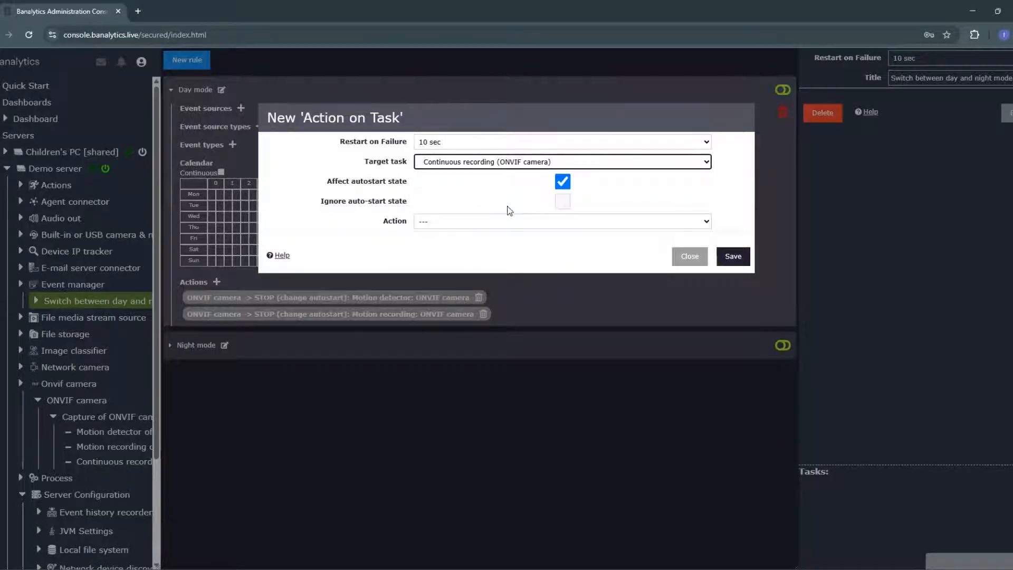
pyautogui.click(561, 206)
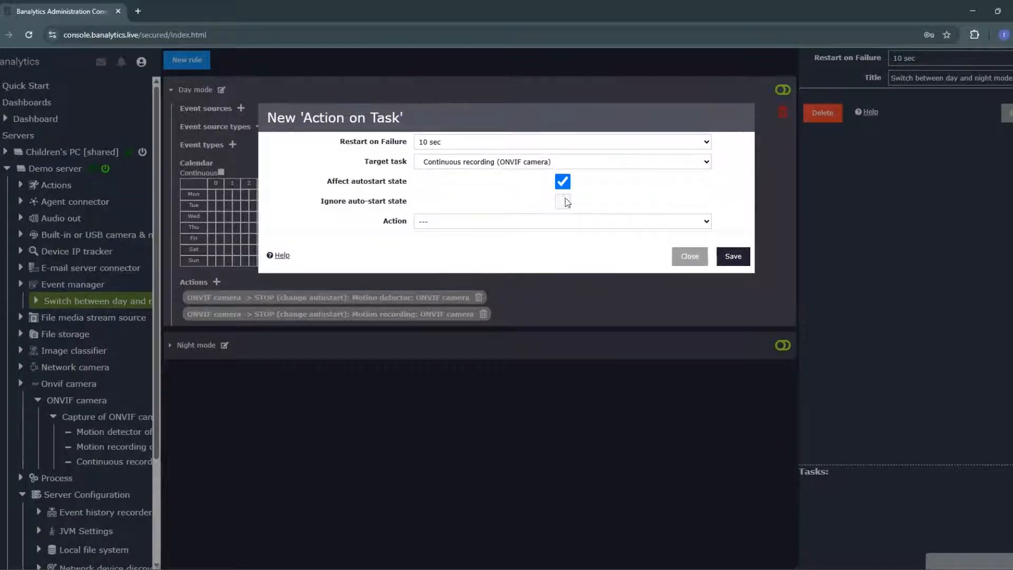
pyautogui.click(492, 221)
pyautogui.click(495, 249)
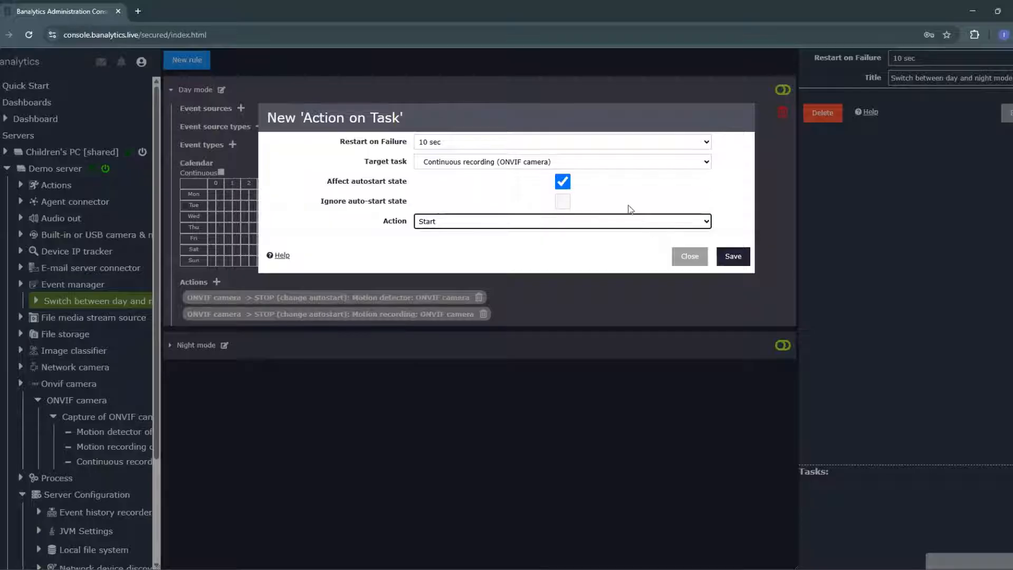
pyautogui.click(733, 256)
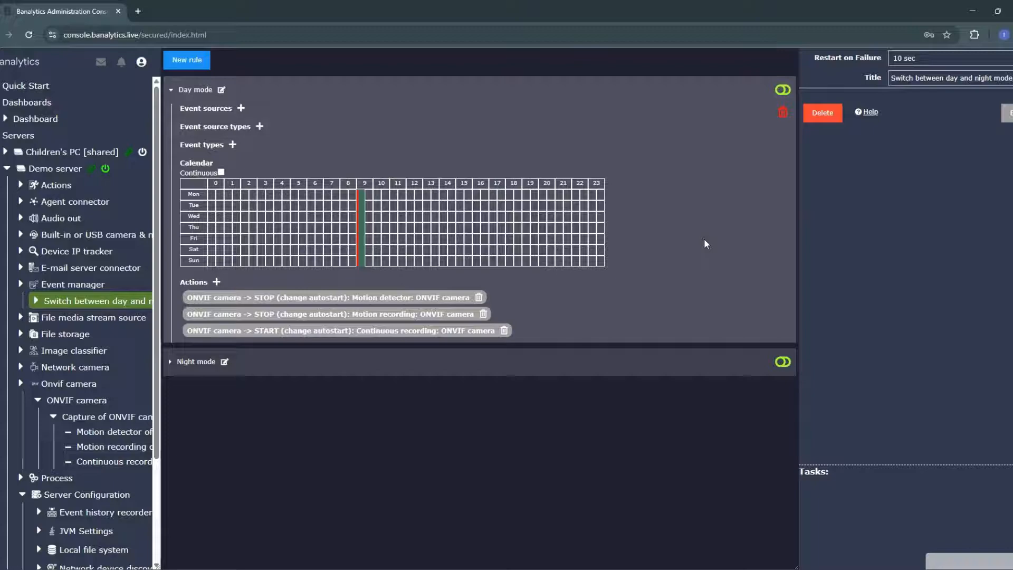
# Step: Turn off the Continuous option in the Night mode rule's calendar and mark the first 19 o'clock slot for every day
pyautogui.click(184, 362)
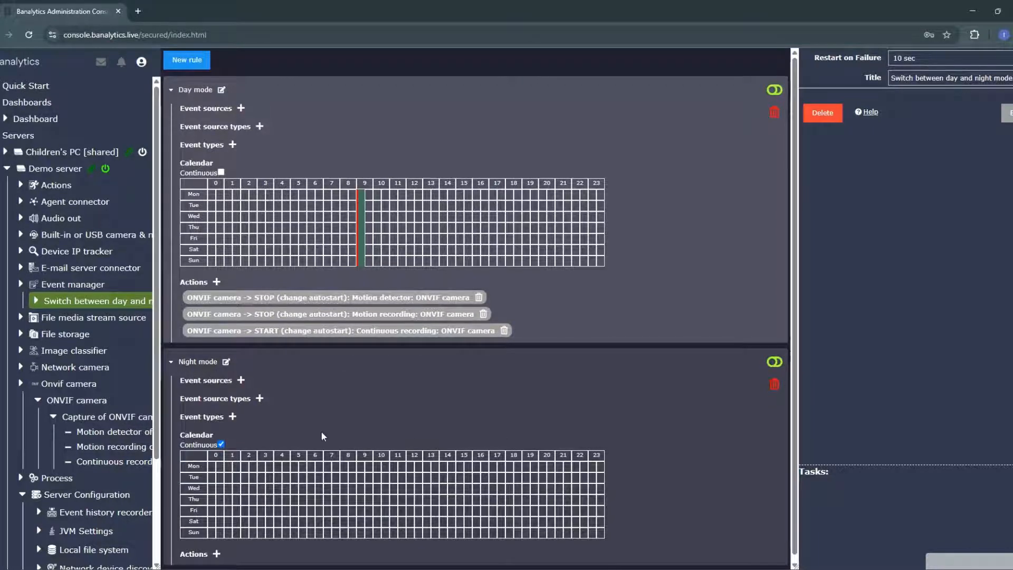
pyautogui.scroll(-1, 370, 419)
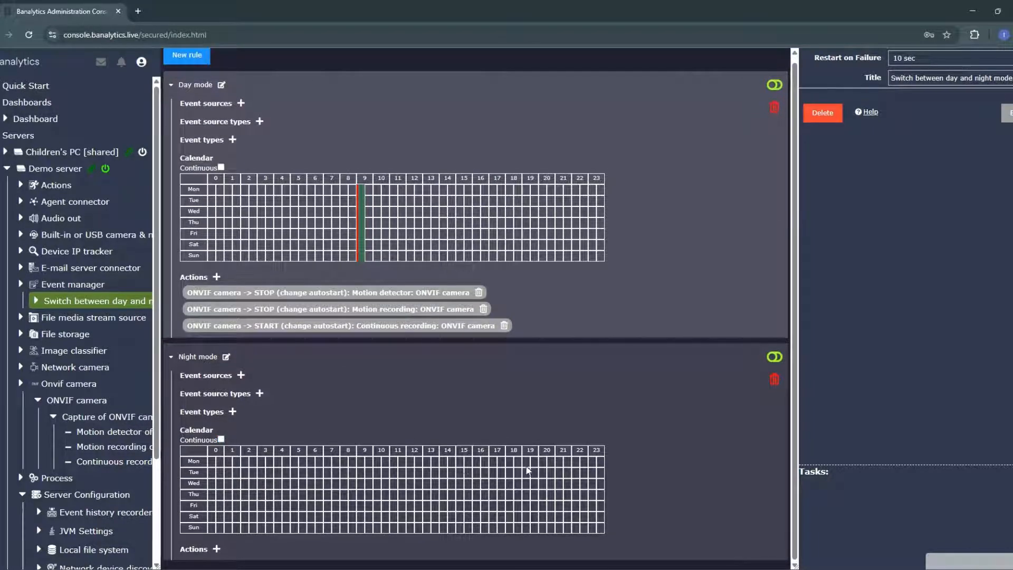
pyautogui.moveTo(526, 463); pyautogui.dragTo(527, 481)
# Step: Add an Action on Task to the Night mode rule that starts the ONVIF camera's Motion detector
pyautogui.click(216, 549)
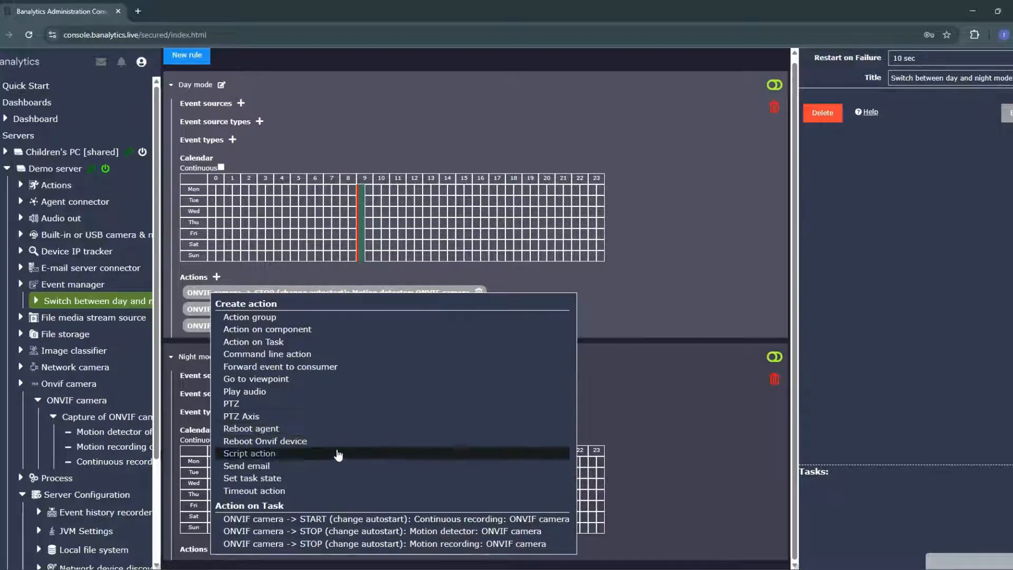
pyautogui.click(320, 341)
pyautogui.click(458, 162)
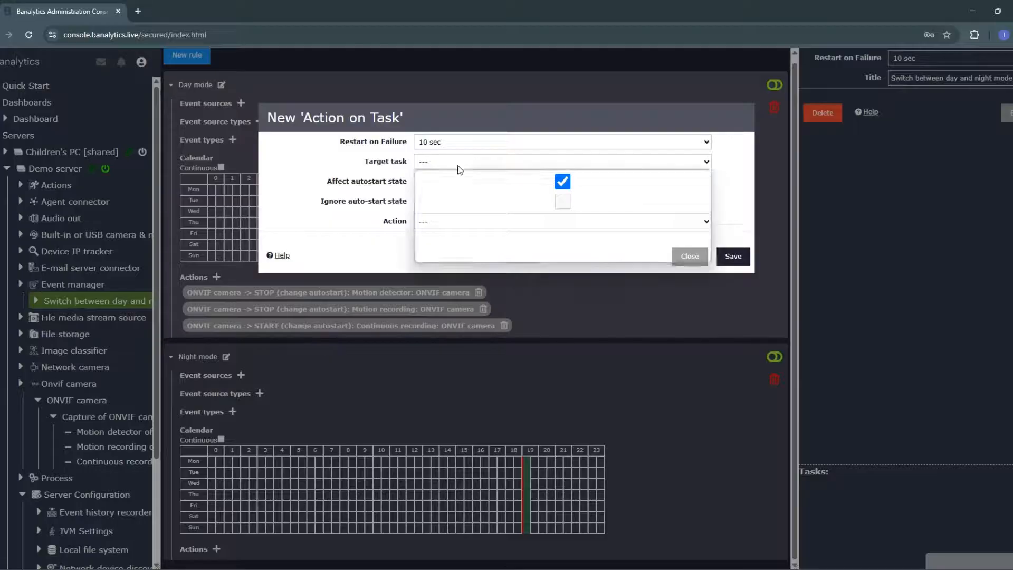
pyautogui.click(484, 234)
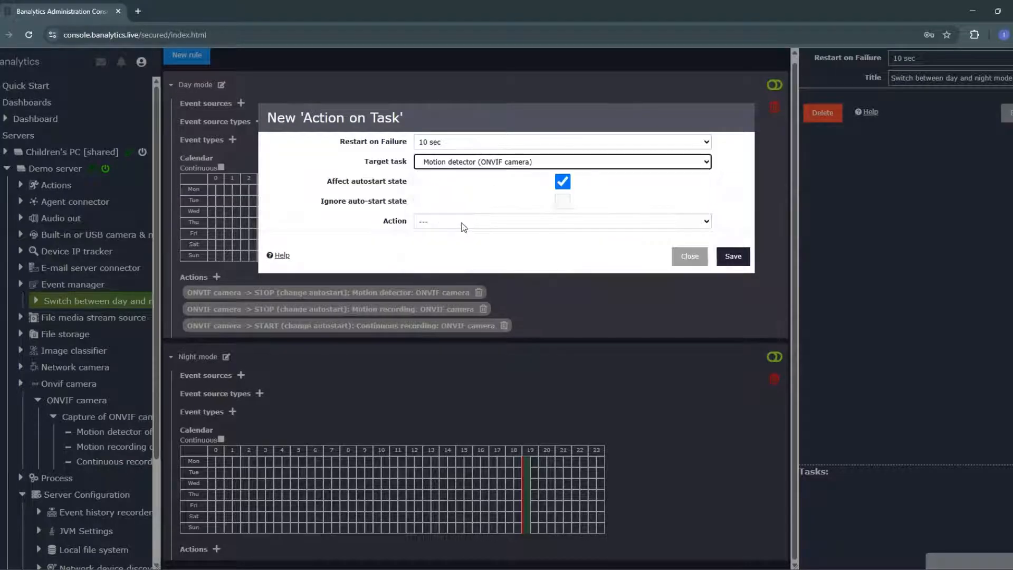
pyautogui.click(486, 224)
pyautogui.click(465, 249)
pyautogui.click(733, 255)
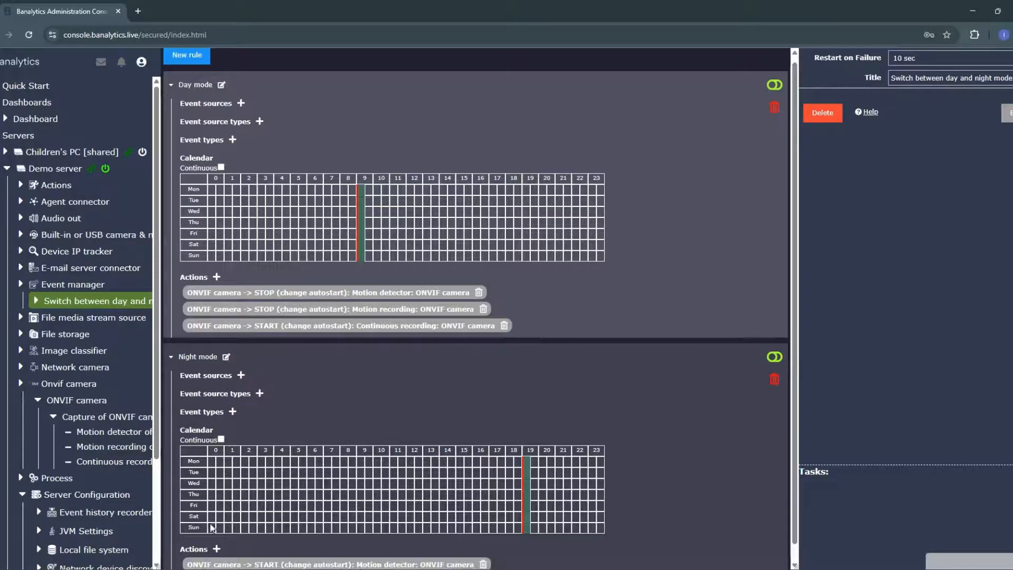
# Step: Add an Action on Task to the Night mode rule that starts the ONVIF camera's Motion recording
pyautogui.scroll(-1, 370, 475)
pyautogui.click(216, 532)
pyautogui.click(282, 324)
pyautogui.click(458, 162)
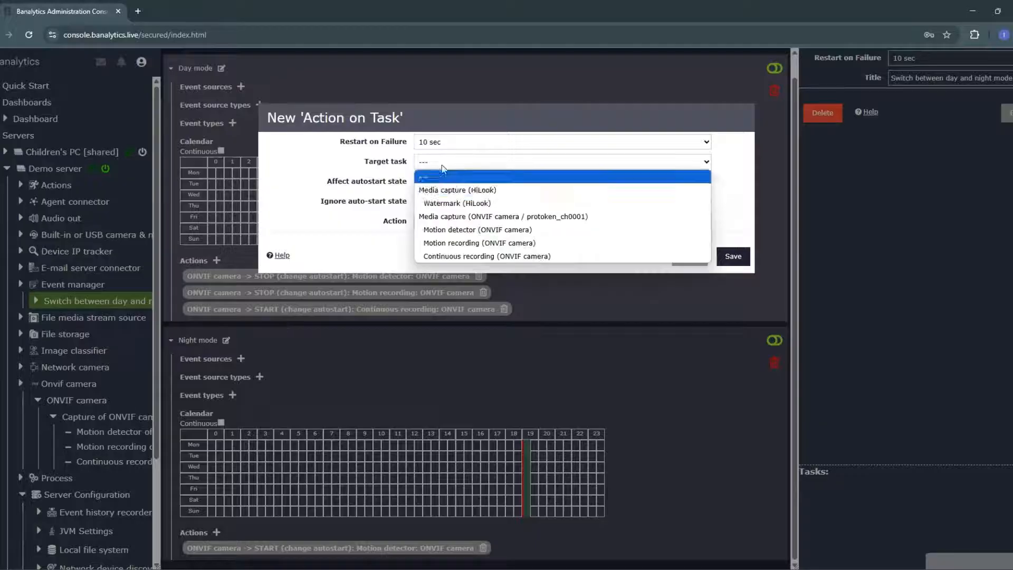
pyautogui.click(468, 244)
pyautogui.click(440, 221)
pyautogui.click(452, 249)
pyautogui.click(733, 256)
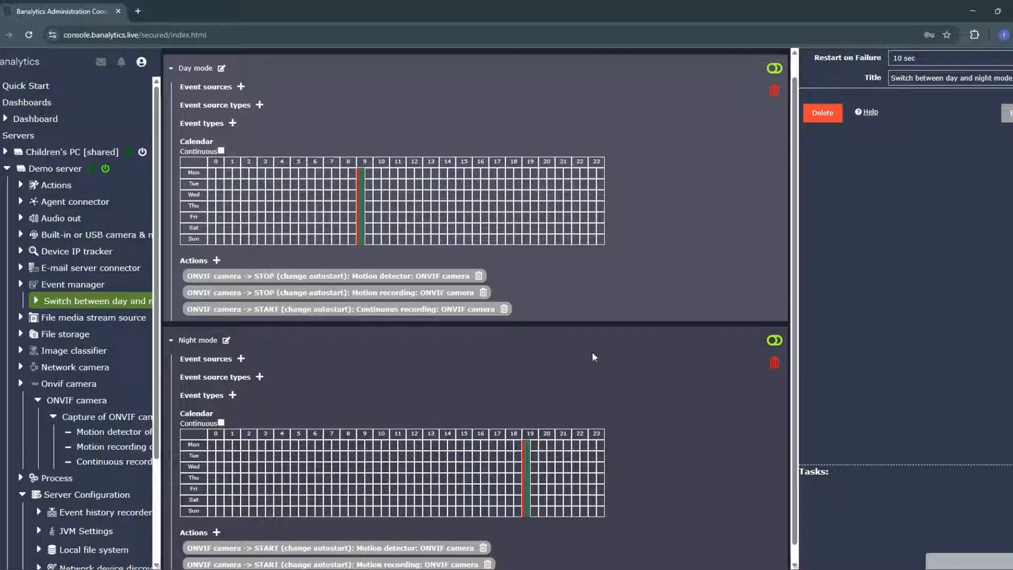
# Step: Add an Action on Task to the Night mode rule that stops the ONVIF camera's Continuous recording
pyautogui.scroll(-1, 592, 356)
pyautogui.click(216, 516)
pyautogui.click(283, 308)
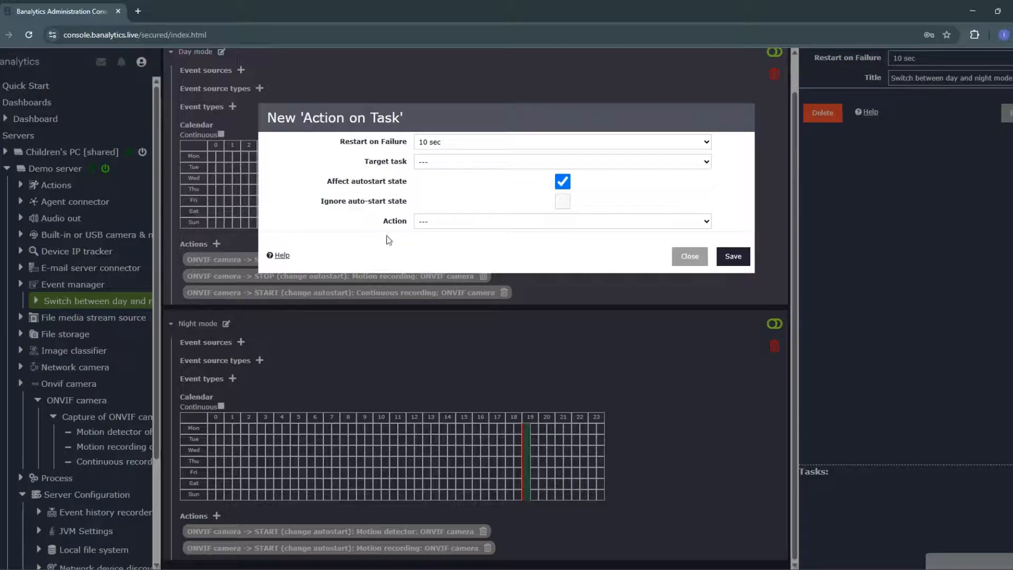
pyautogui.click(452, 161)
pyautogui.click(491, 258)
pyautogui.click(475, 221)
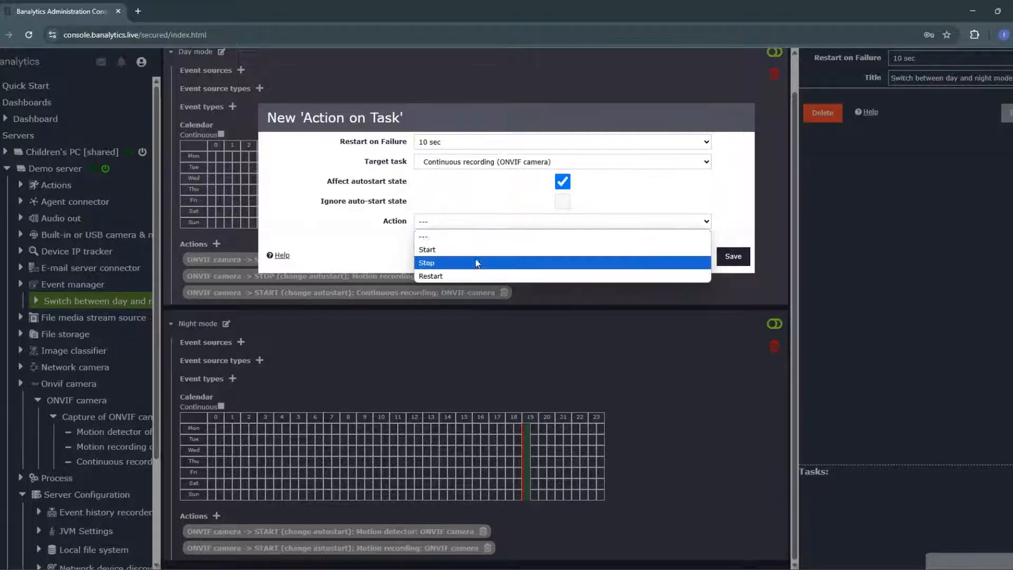
pyautogui.click(477, 262)
pyautogui.click(734, 257)
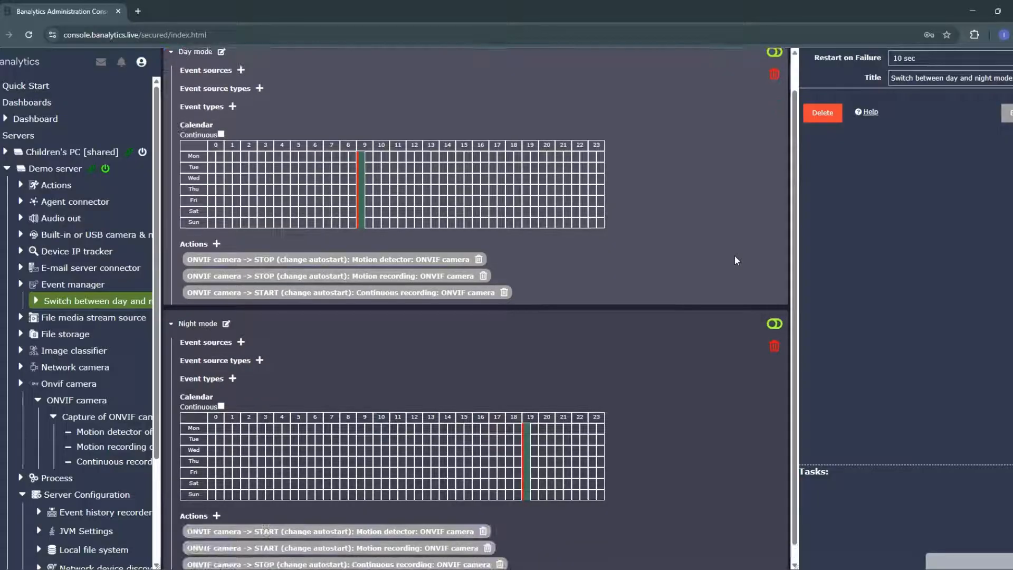
# Step: Enable both the Day mode and Night mode rules of the event manager
pyautogui.scroll(1, 771, 163)
pyautogui.click(774, 89)
pyautogui.click(734, 193)
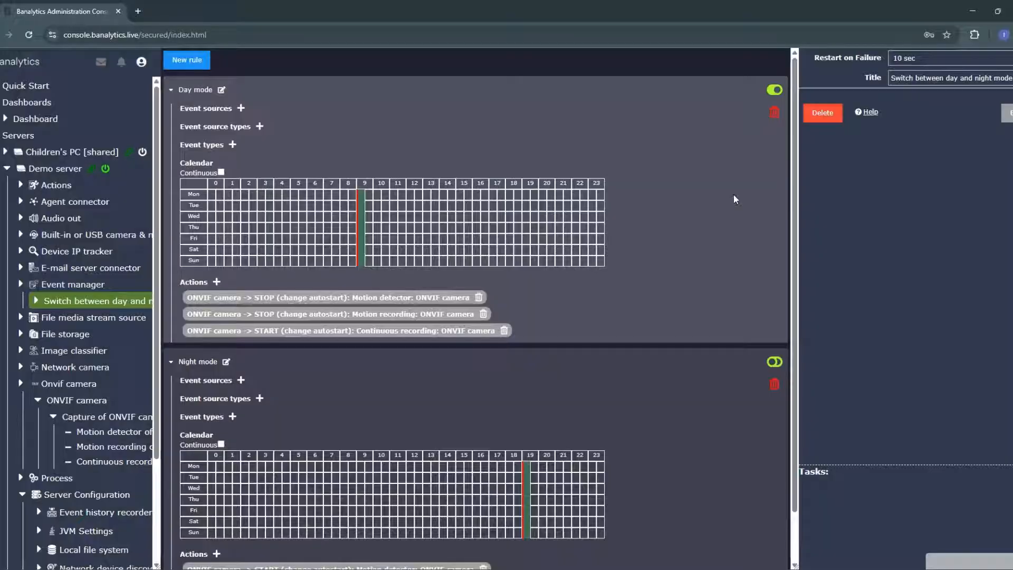
pyautogui.click(774, 362)
pyautogui.click(731, 193)
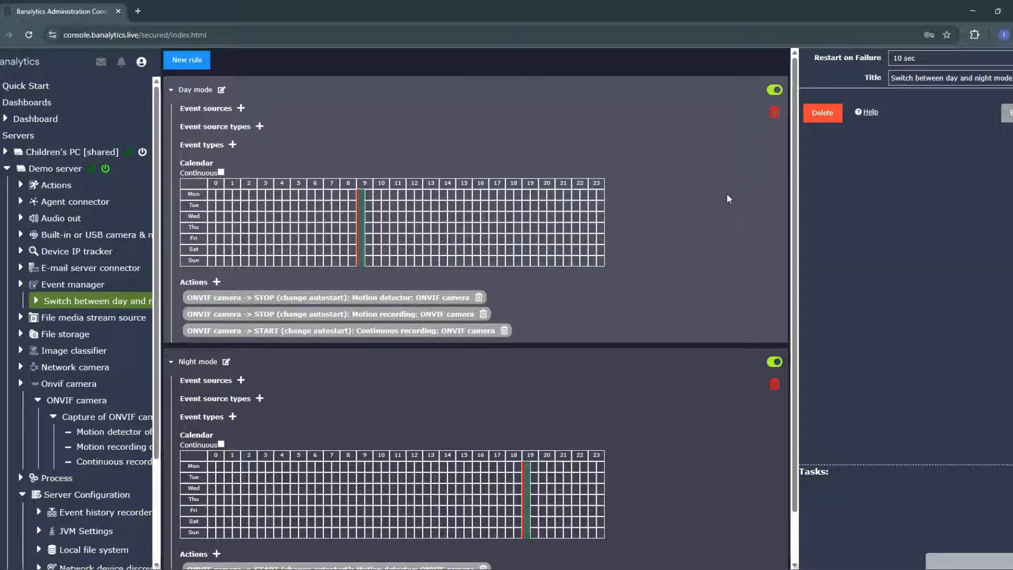
pyautogui.scroll(-1, 727, 196)
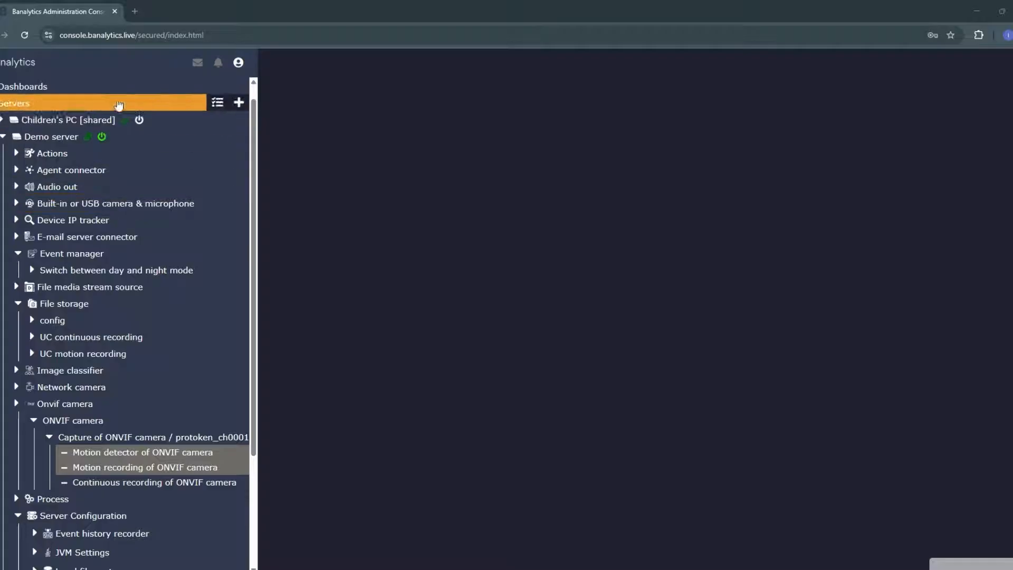
# Step: Create a dashboard named "Monitor and record" and open it
pyautogui.click(239, 87)
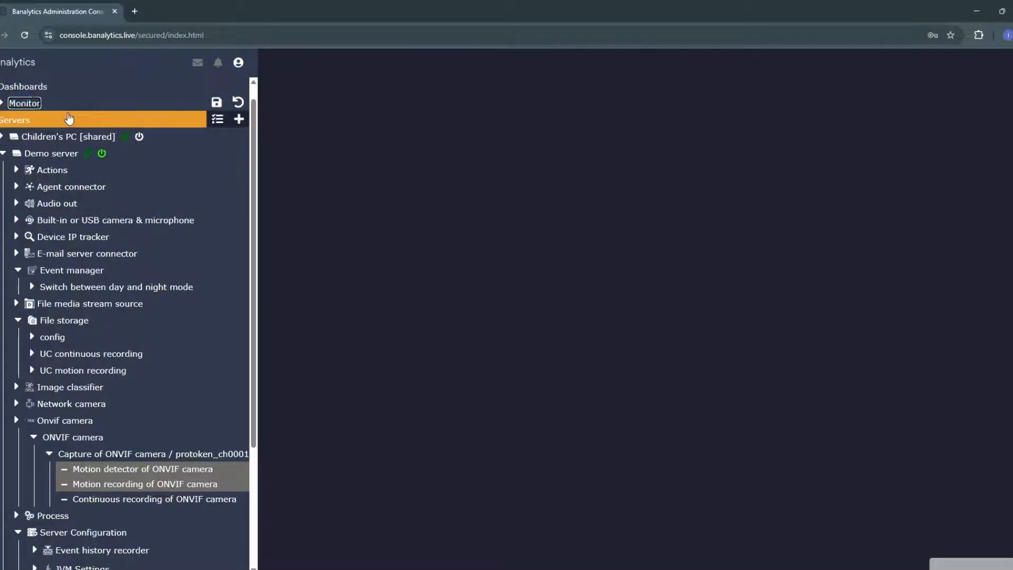
pyautogui.press('Return')
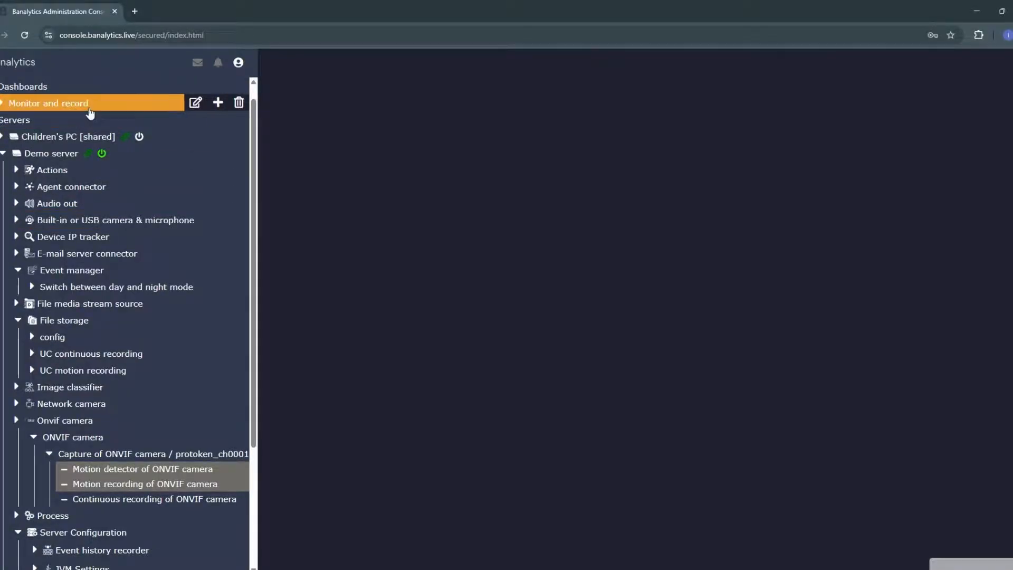
pyautogui.click(79, 103)
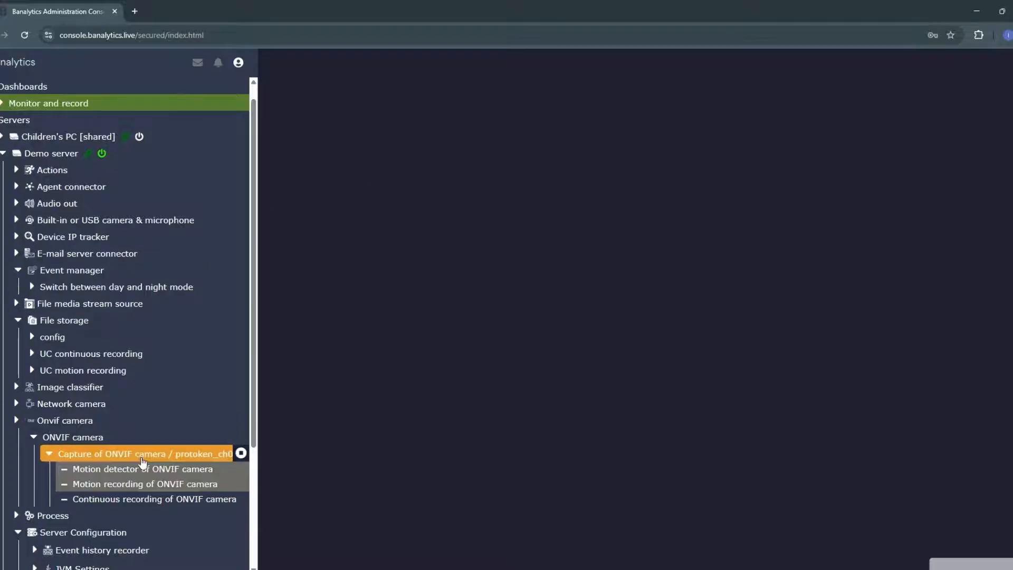
# Step: Place the ONVIF camera on the dashboard, align it to the upper-left corner and enlarge its widget
pyautogui.moveTo(73, 436); pyautogui.dragTo(443, 127)
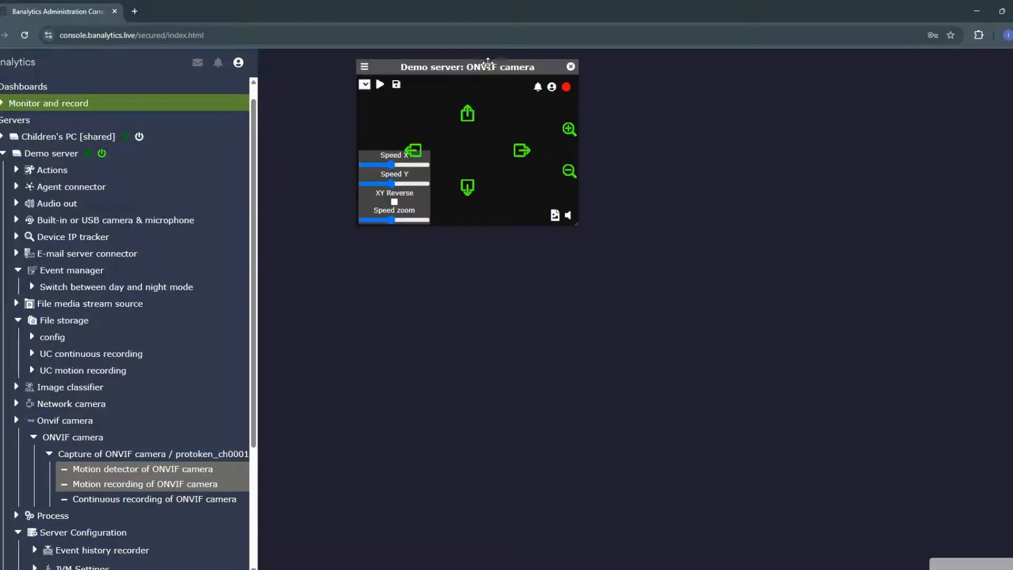
pyautogui.moveTo(472, 68); pyautogui.dragTo(374, 57)
pyautogui.moveTo(477, 213); pyautogui.dragTo(793, 428)
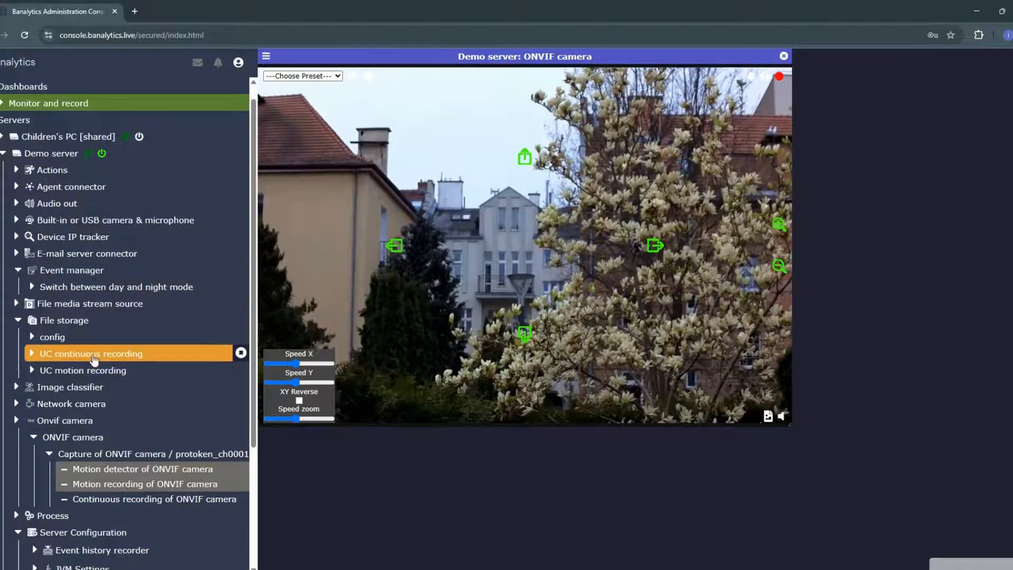
# Step: Add the UC continuous recording and UC motion recording storages to the dashboard and stack them beside the camera widget
pyautogui.moveTo(90, 353); pyautogui.dragTo(864, 60)
pyautogui.moveTo(100, 371); pyautogui.dragTo(927, 288)
pyautogui.moveTo(912, 64); pyautogui.dragTo(847, 57)
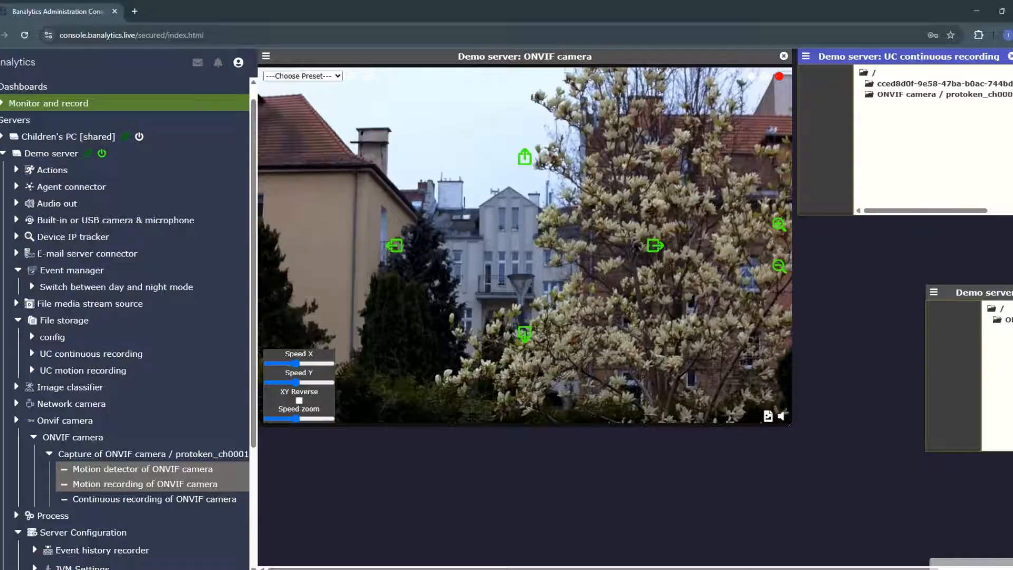
pyautogui.moveTo(1012, 214); pyautogui.dragTo(851, 270)
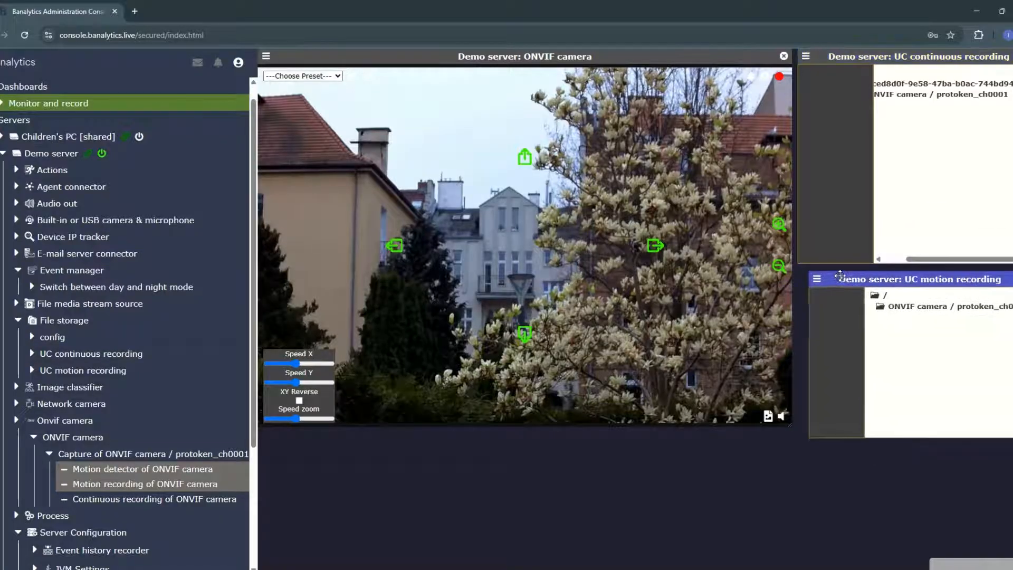
pyautogui.moveTo(1012, 437); pyautogui.dragTo(1012, 433)
pyautogui.moveTo(1012, 262); pyautogui.dragTo(986, 255)
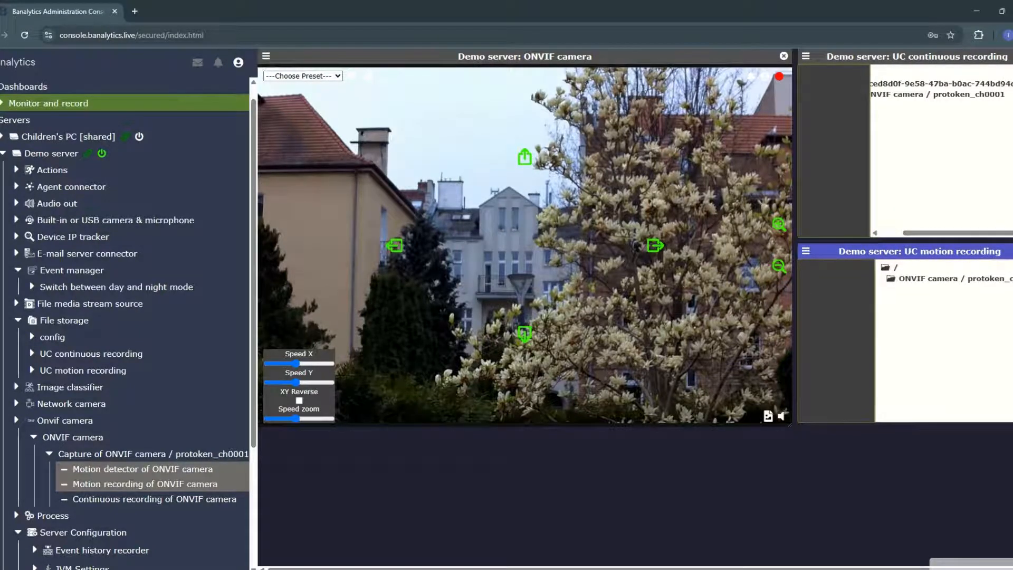
# Step: Play the recording 22-00.mp4 from the ONVIF camera's 2025-04-24/18 folder in the UC continuous recording widget
pyautogui.click(909, 95)
pyautogui.click(896, 107)
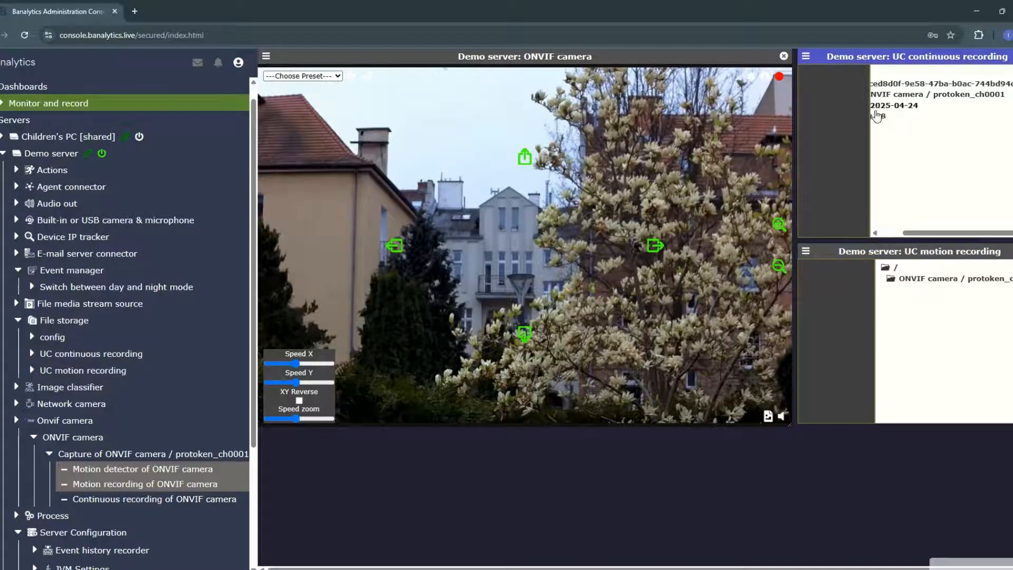
pyautogui.click(881, 116)
pyautogui.click(931, 226)
pyautogui.moveTo(932, 232); pyautogui.dragTo(894, 237)
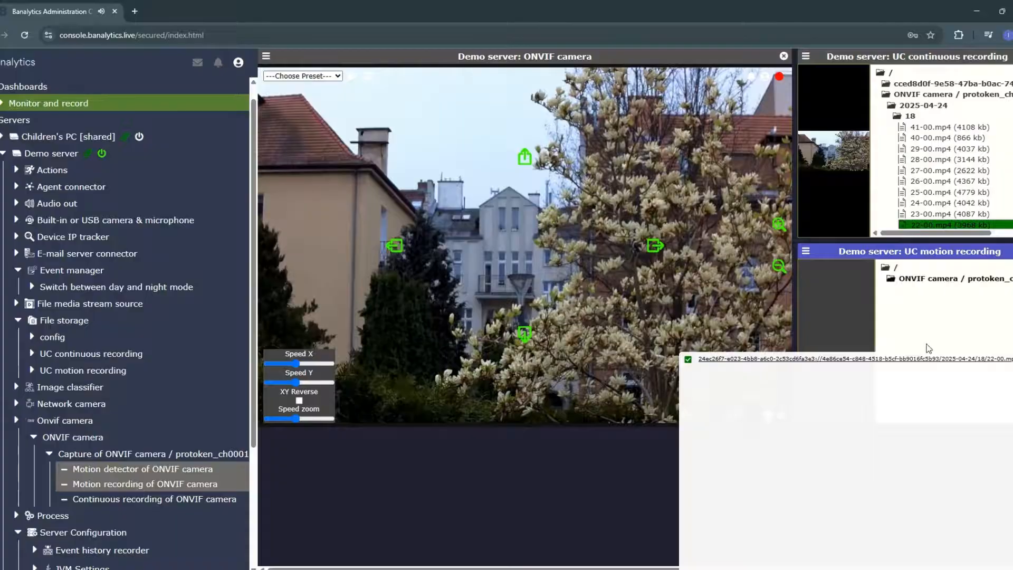
# Step: Add the Demo server's System monitor to the dashboard below the camera widget
pyautogui.scroll(-3, 142, 448)
pyautogui.moveTo(103, 509); pyautogui.dragTo(411, 507)
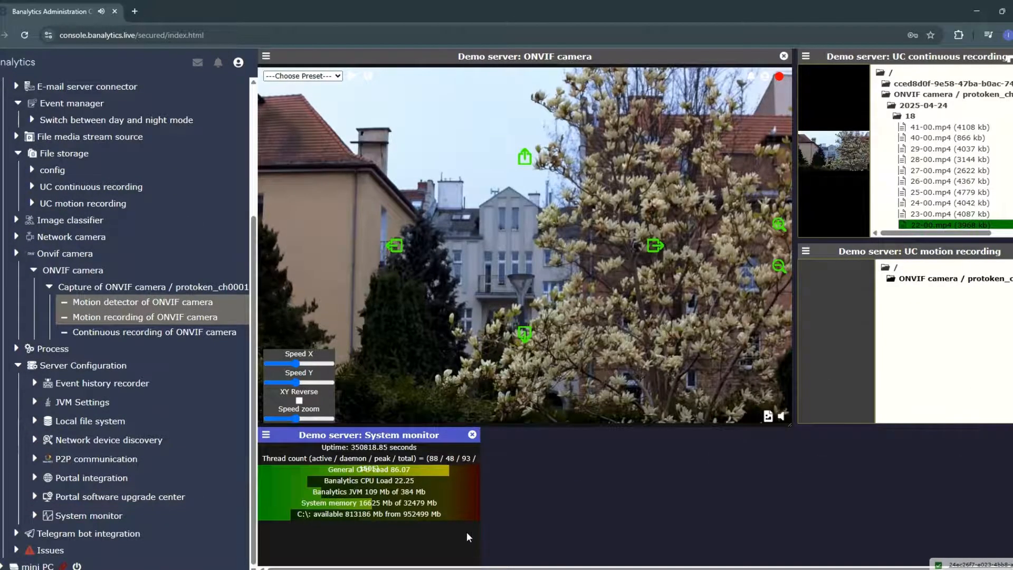